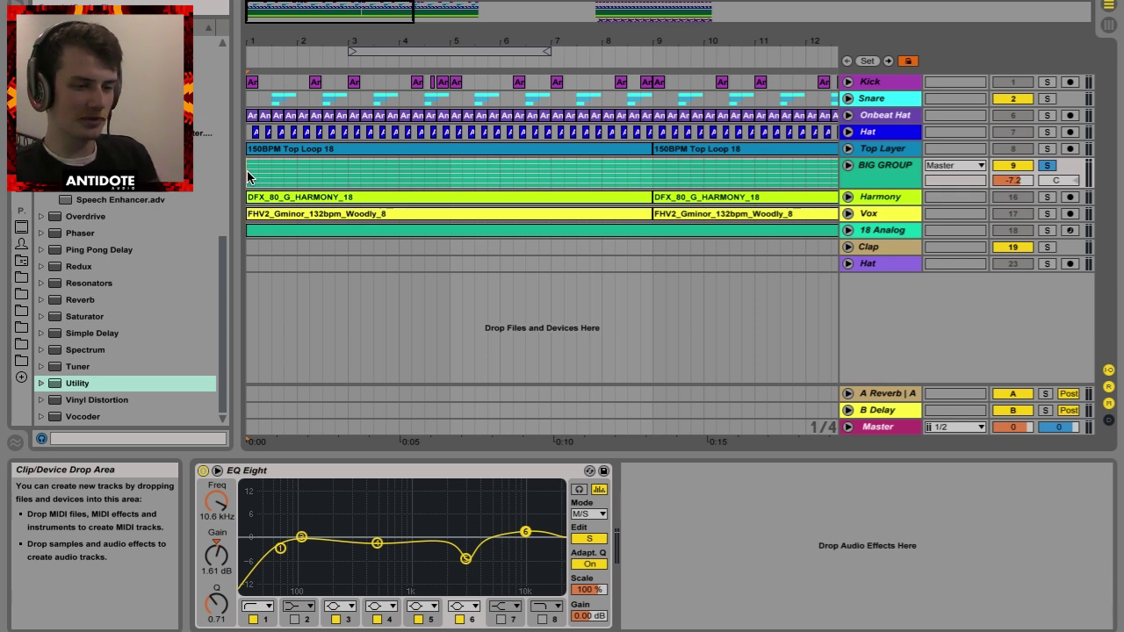
- Add a Compressor after the EQ Eight on the BIG GROUP track and start playback
{"action": "scroll", "coordinate": [131, 307], "scroll_direction": "up", "scroll_amount": 10}
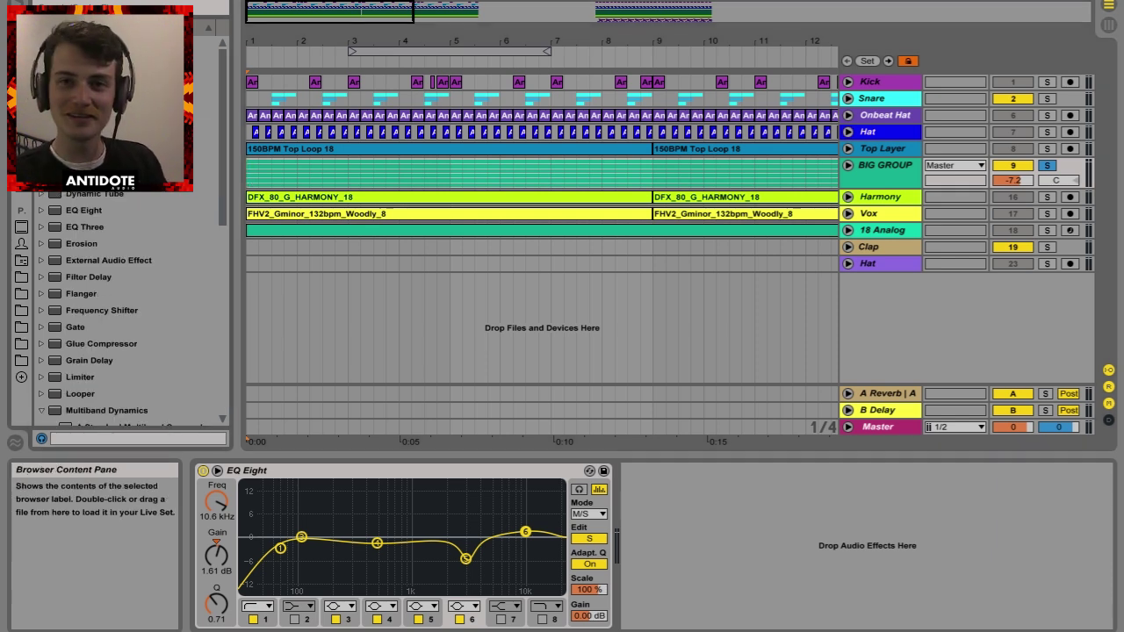
{"action": "left_click_drag", "start_coordinate": [74, 159], "coordinate": [829, 524]}
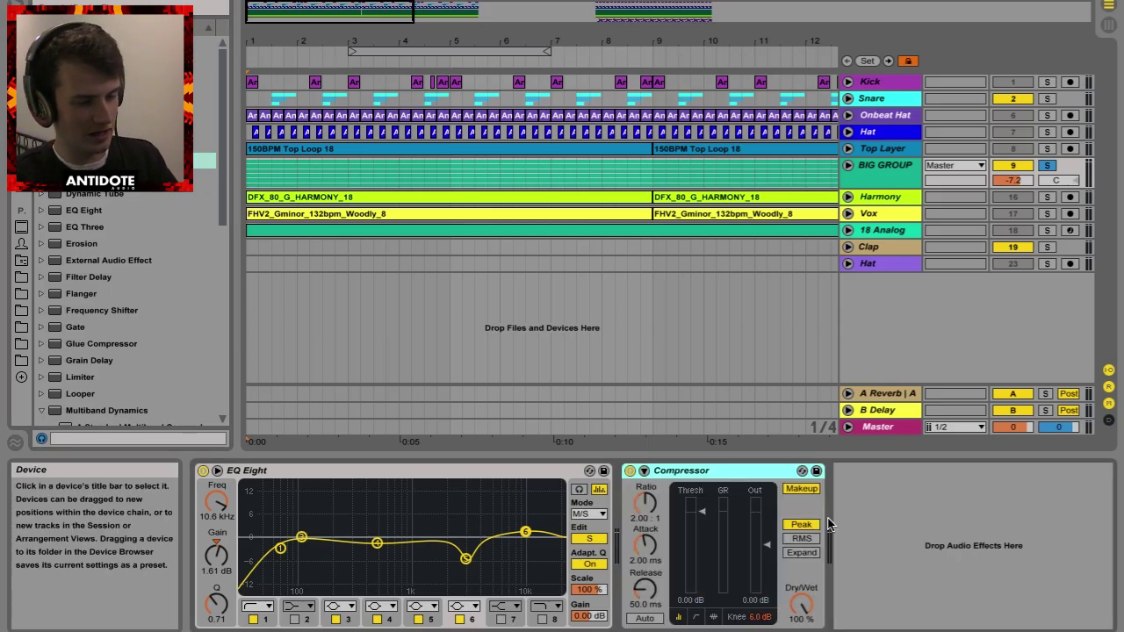
{"action": "left_click", "coordinate": [853, 517]}
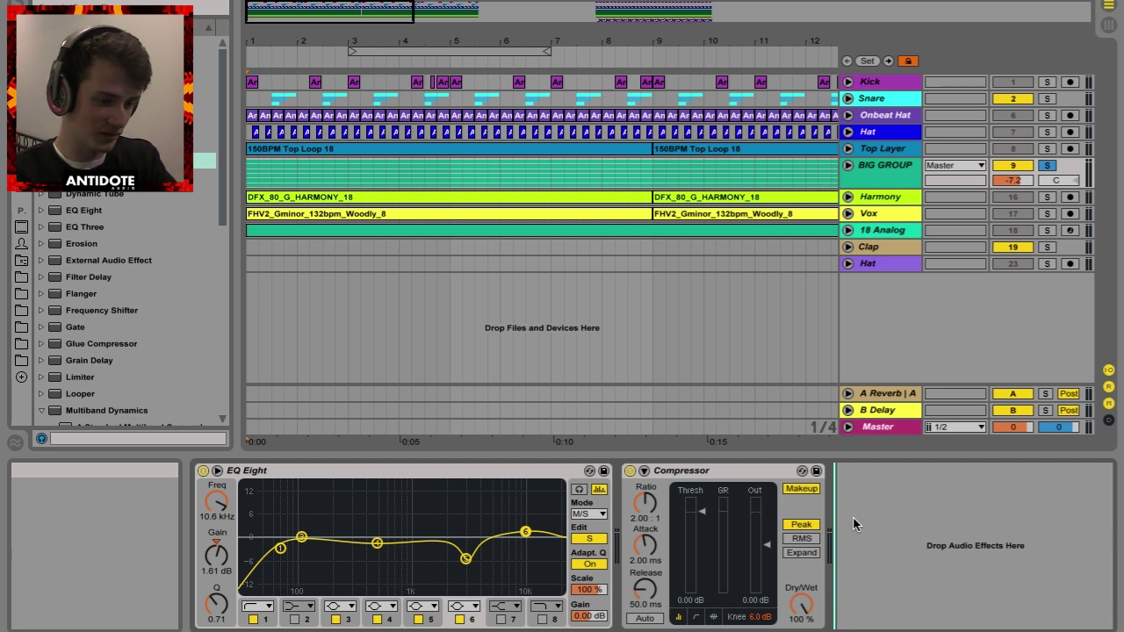
{"action": "key", "text": "space"}
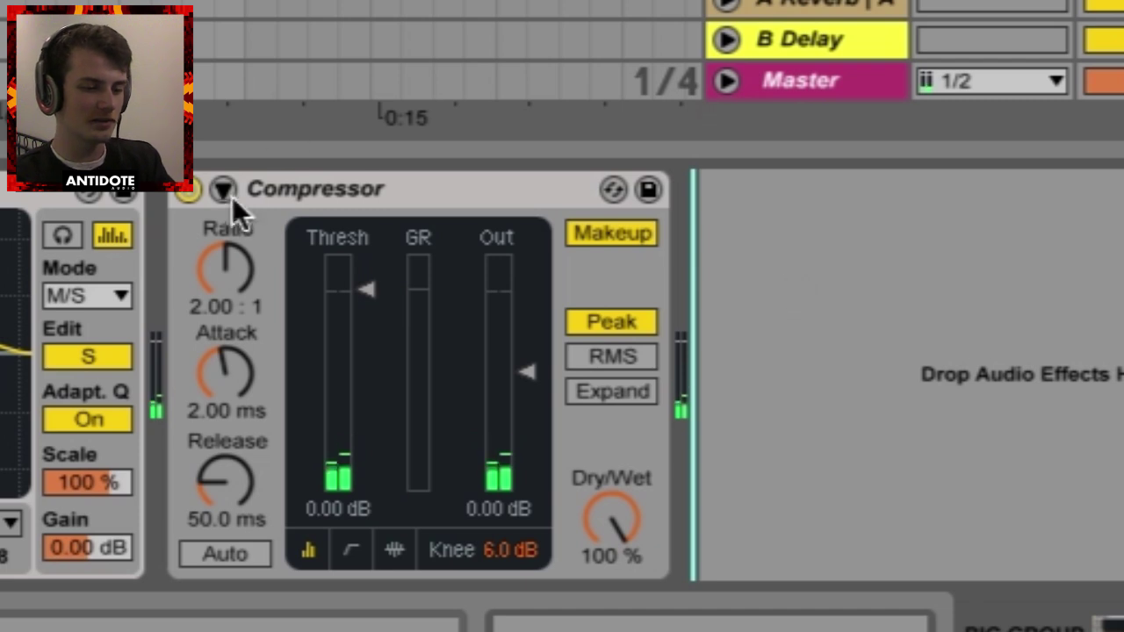
- Expand the Compressor's sidechain section, enable Sidechain and choose Kick as its audio source
{"action": "left_click", "coordinate": [224, 191]}
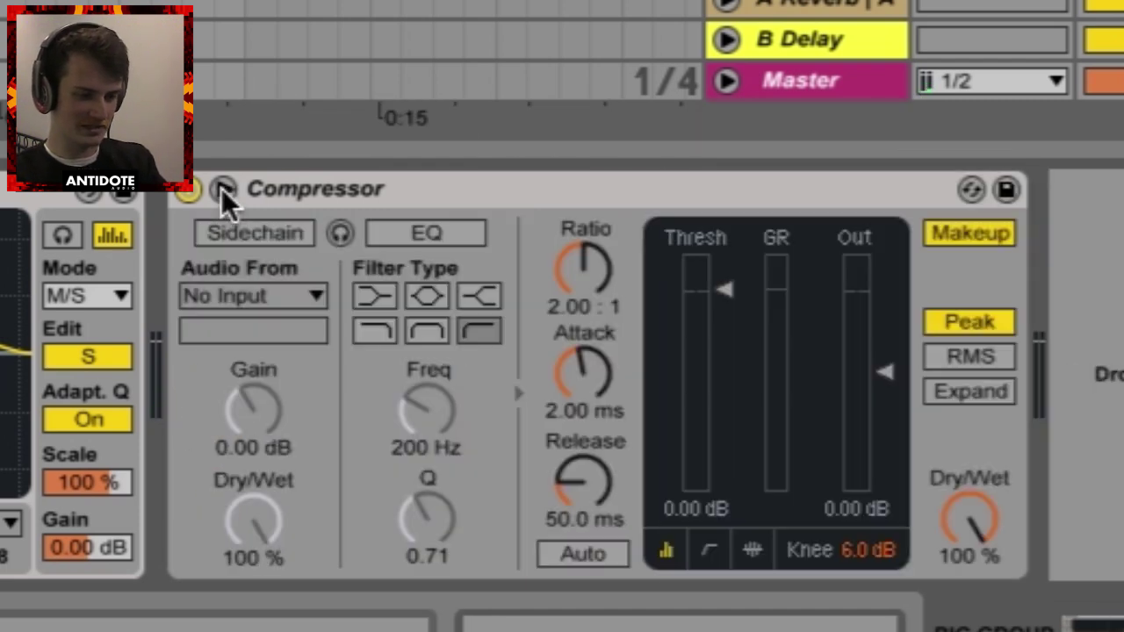
{"action": "left_click", "coordinate": [275, 236]}
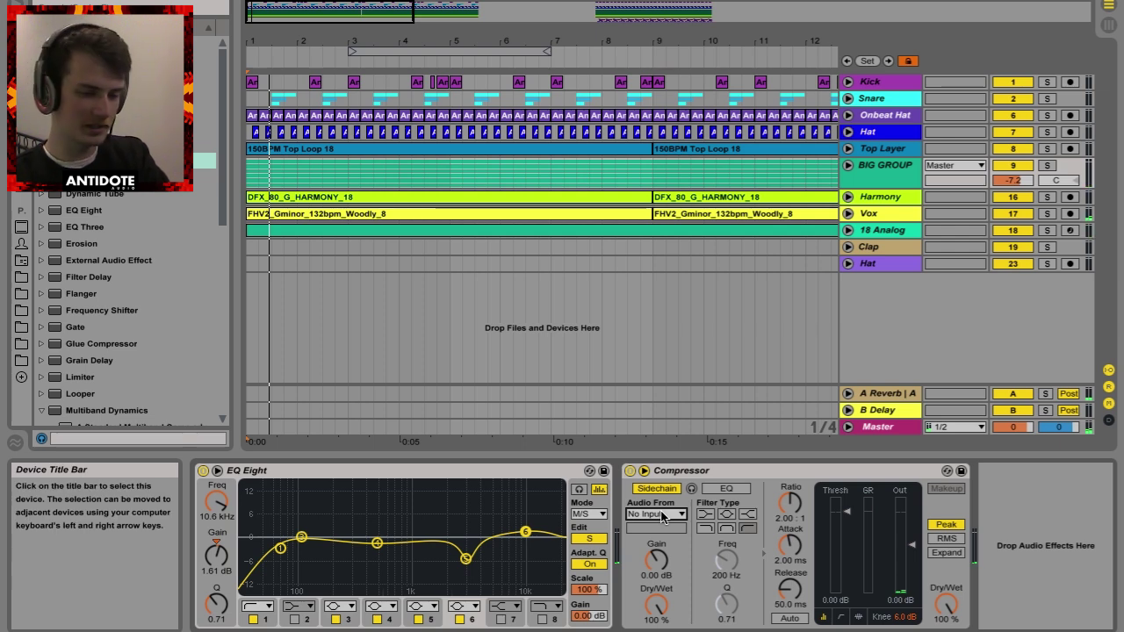
{"action": "left_click", "coordinate": [661, 514]}
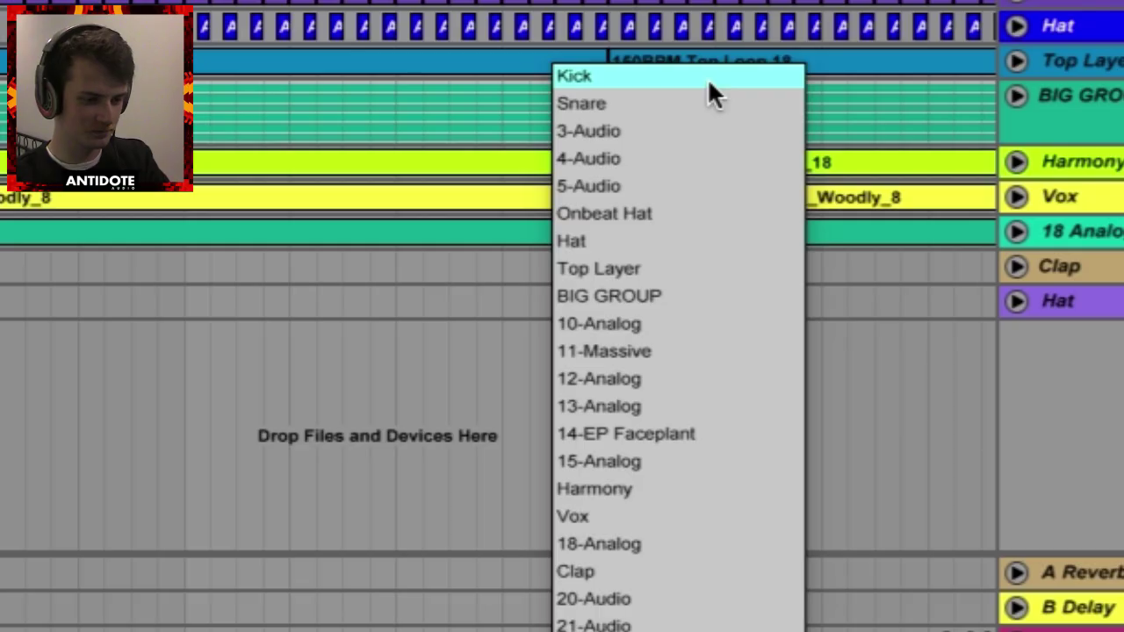
{"action": "left_click", "coordinate": [295, 279]}
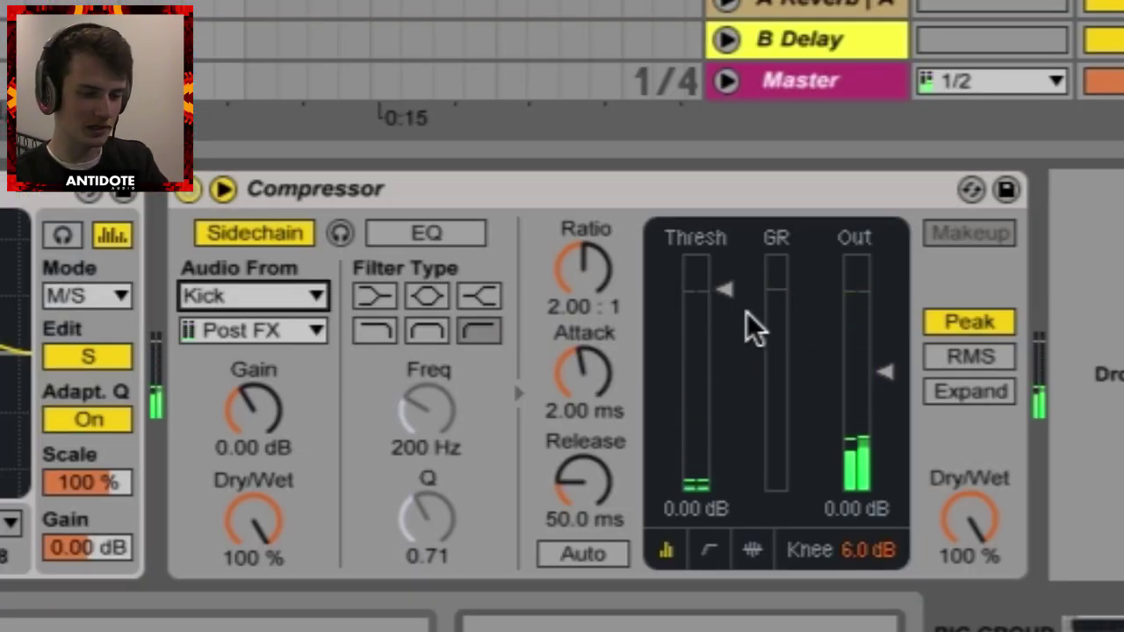
- Set the kick-triggered Compressor's threshold to -17.5 dB and its ratio to inf : 1
{"action": "left_click", "coordinate": [723, 289]}
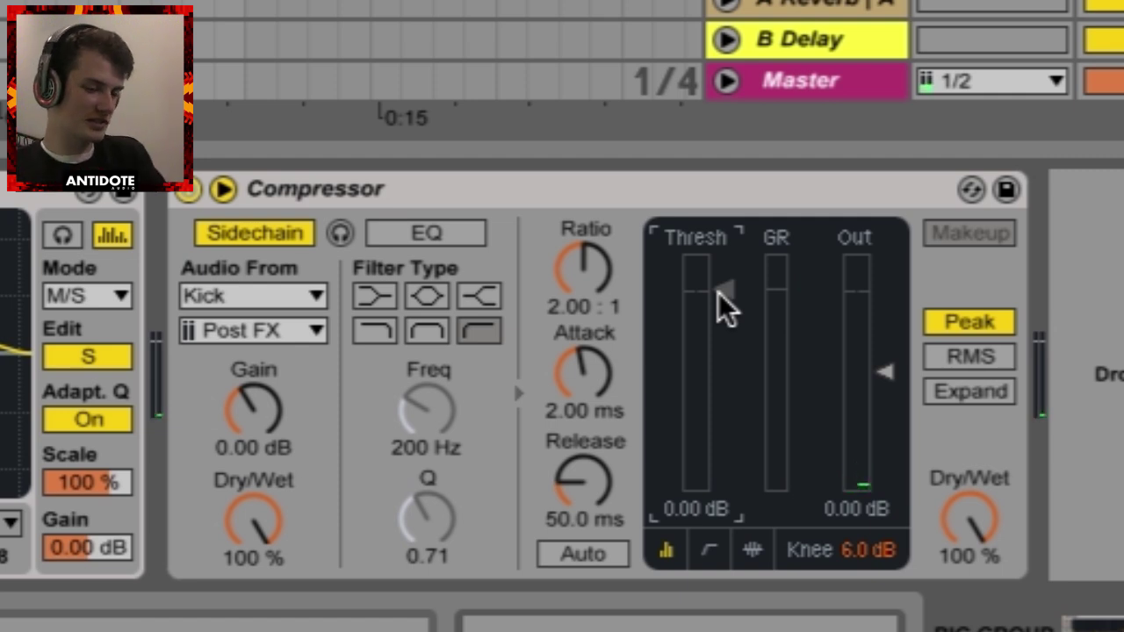
{"action": "left_click_drag", "start_coordinate": [718, 294], "coordinate": [718, 392]}
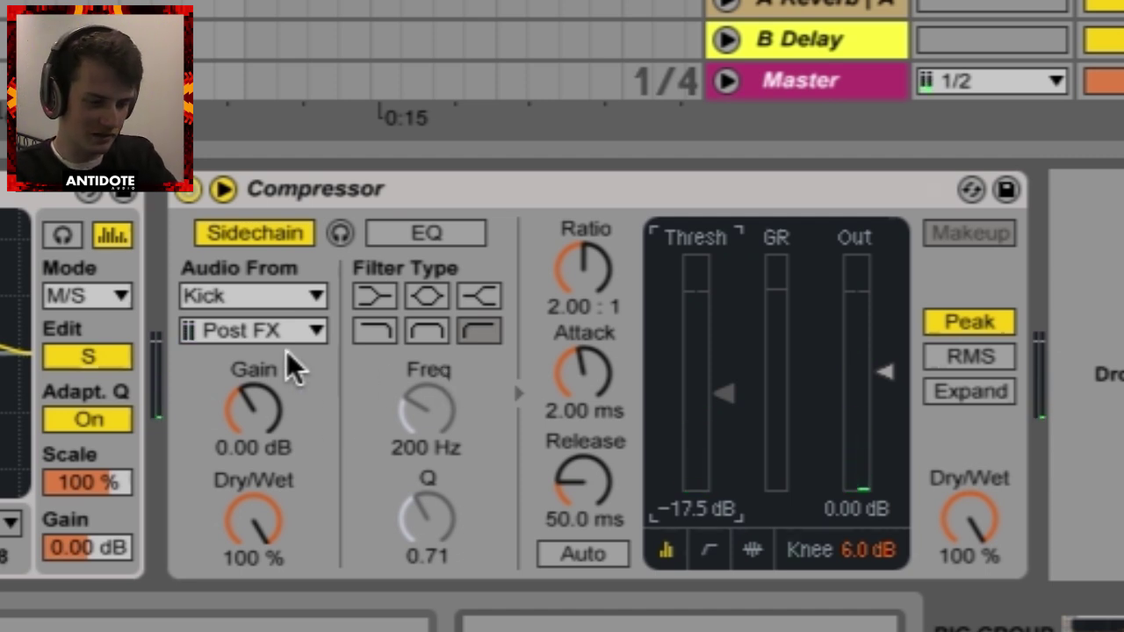
{"action": "left_click", "coordinate": [586, 307]}
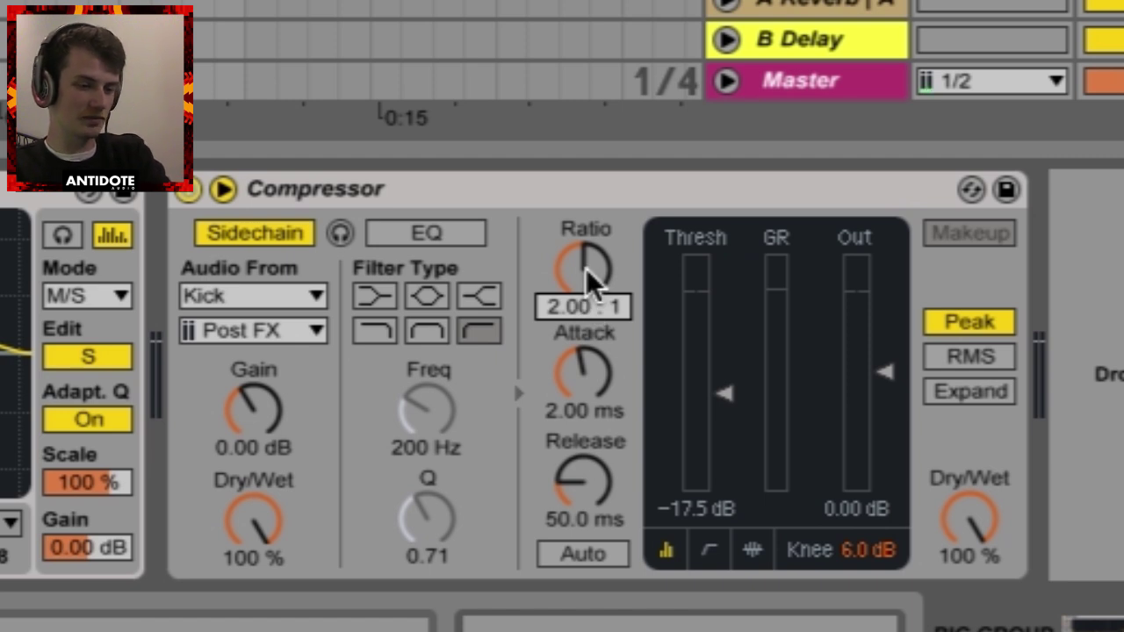
{"action": "left_click", "coordinate": [586, 270]}
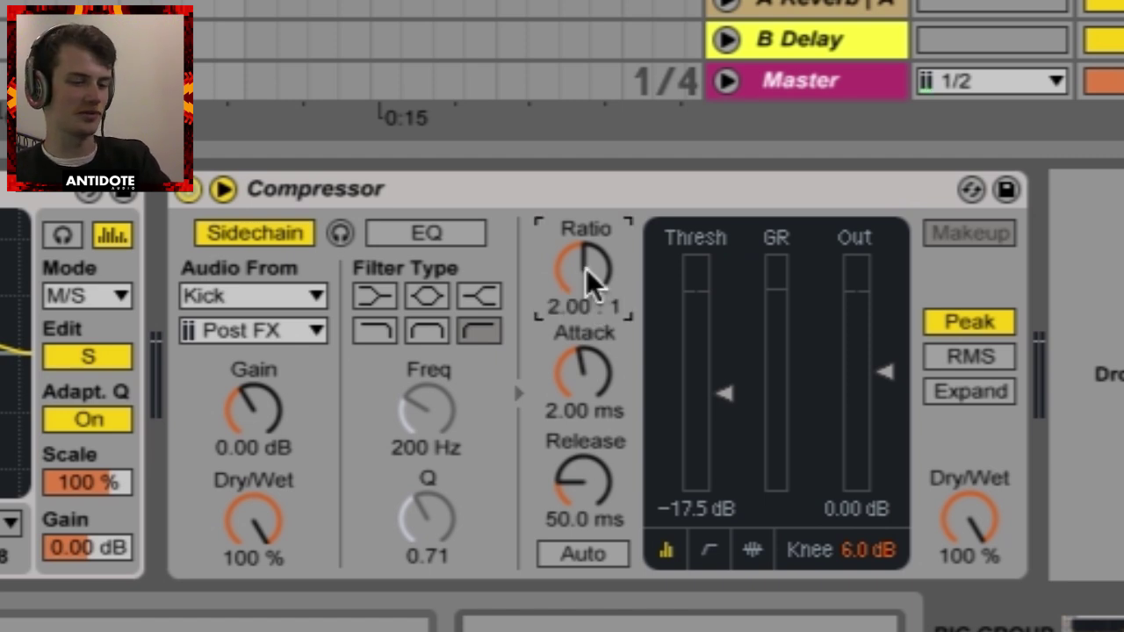
{"action": "left_click_drag", "start_coordinate": [585, 269], "coordinate": [585, 215]}
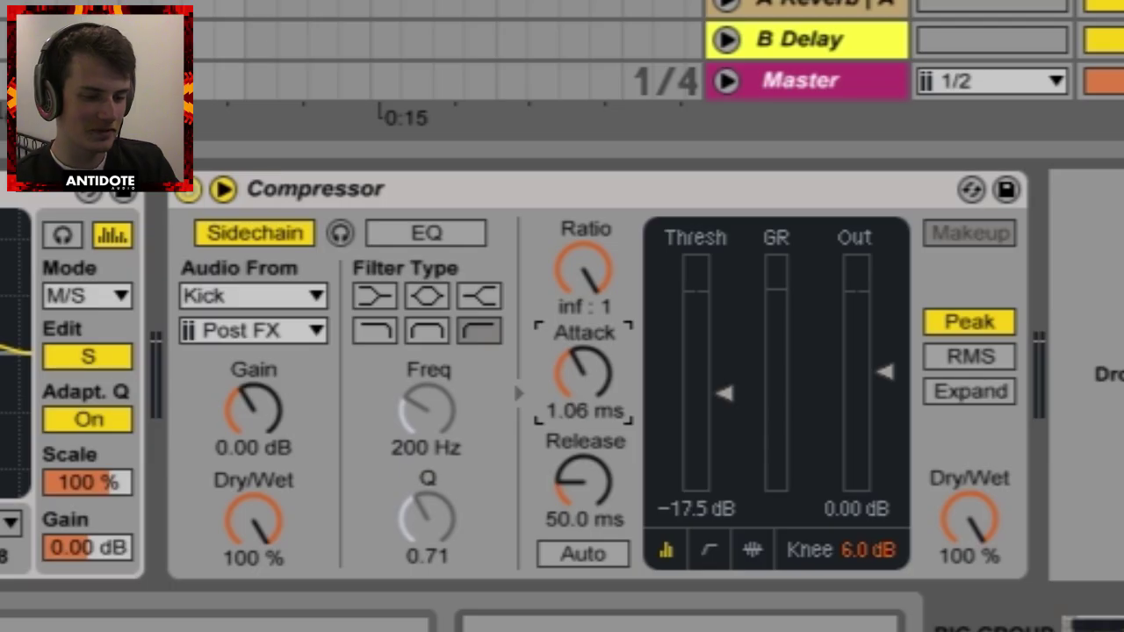
- Set the kick-triggered Compressor's attack to 0.01 ms and its release to 45.0 ms
{"action": "left_click_drag", "start_coordinate": [583, 373], "coordinate": [583, 404]}
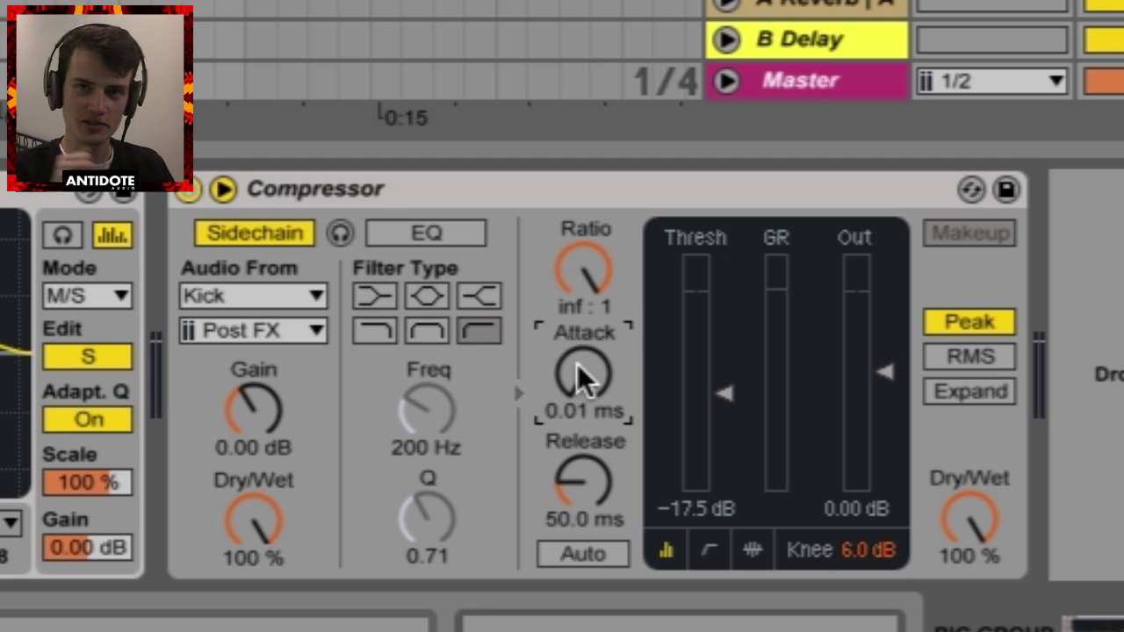
{"action": "mouse_move", "coordinate": [582, 477]}
{"action": "left_mouse_down"}
{"action": "mouse_move", "coordinate": [582, 452]}
{"action": "mouse_move", "coordinate": [580, 494]}
{"action": "mouse_move", "coordinate": [579, 482]}
{"action": "left_mouse_up"}
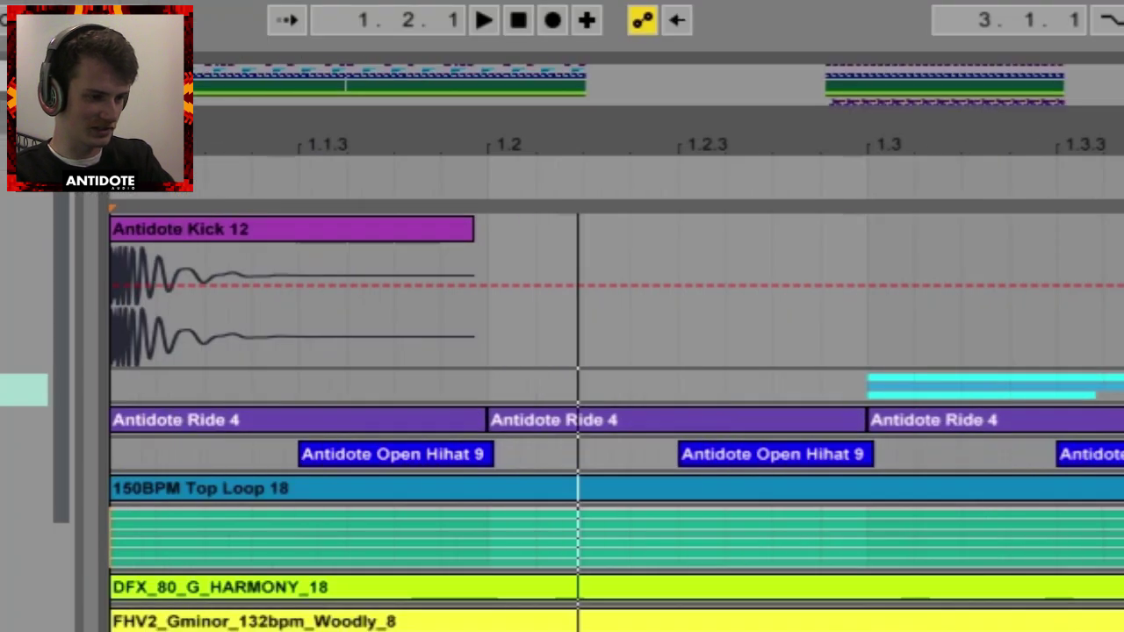
- Examine the first Antidote Kick 12 waveform up close against the time ruler to judge how long the kick lasts
{"action": "key", "text": "plus"}
{"action": "key", "text": "plus"}
{"action": "key", "text": "plus"}
{"action": "left_click_drag", "start_coordinate": [427, 145], "coordinate": [425, 207]}
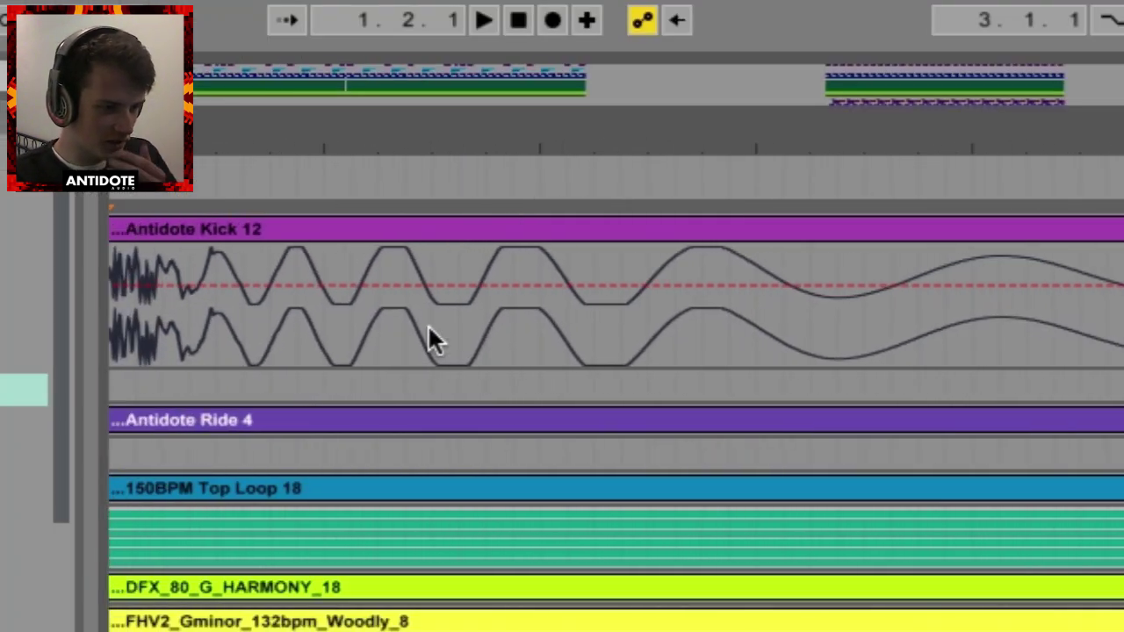
{"action": "scroll", "coordinate": [303, 377], "scroll_direction": "right", "scroll_amount": 2}
{"action": "scroll", "coordinate": [303, 377], "scroll_direction": "left", "scroll_amount": 2}
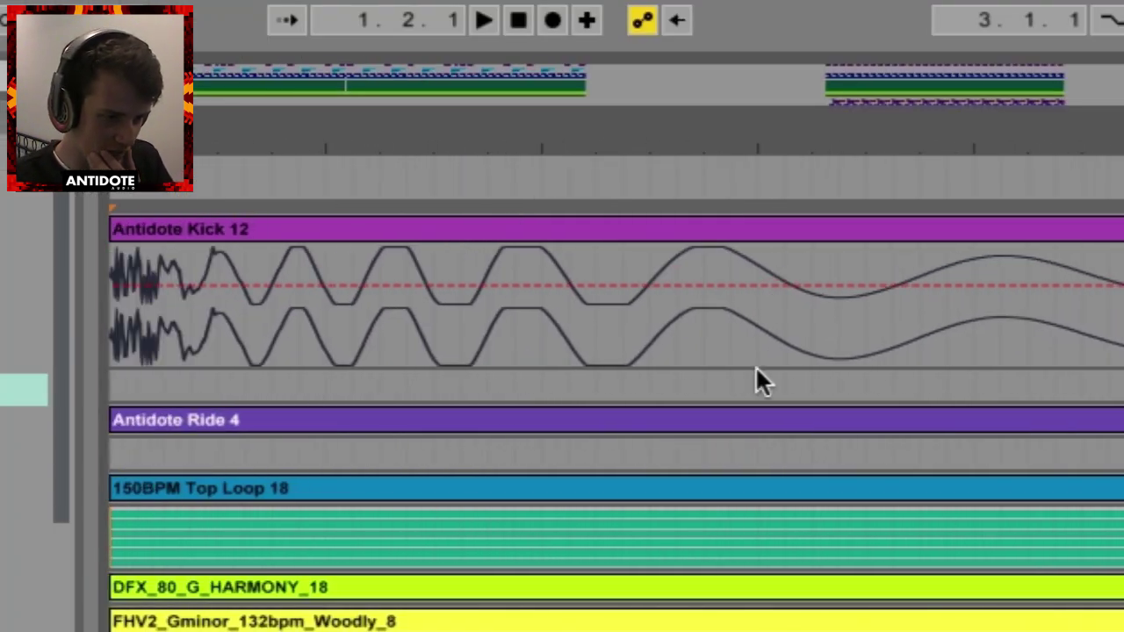
{"action": "key", "text": "minus"}
{"action": "key", "text": "minus"}
{"action": "key", "text": "minus"}
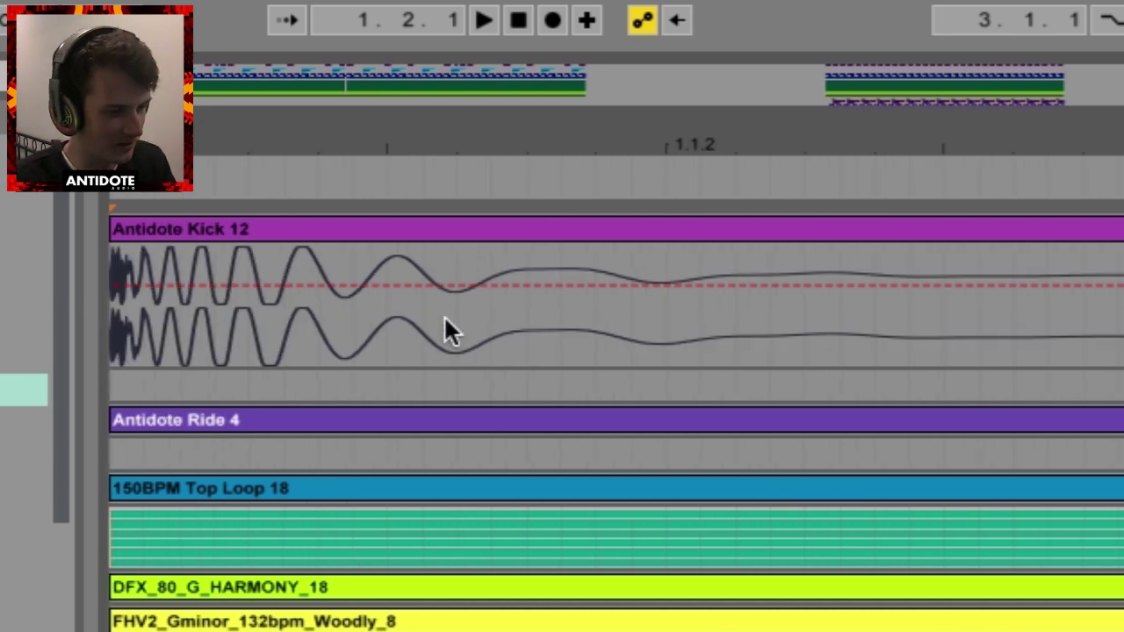
{"action": "left_click_drag", "start_coordinate": [435, 151], "coordinate": [436, 188]}
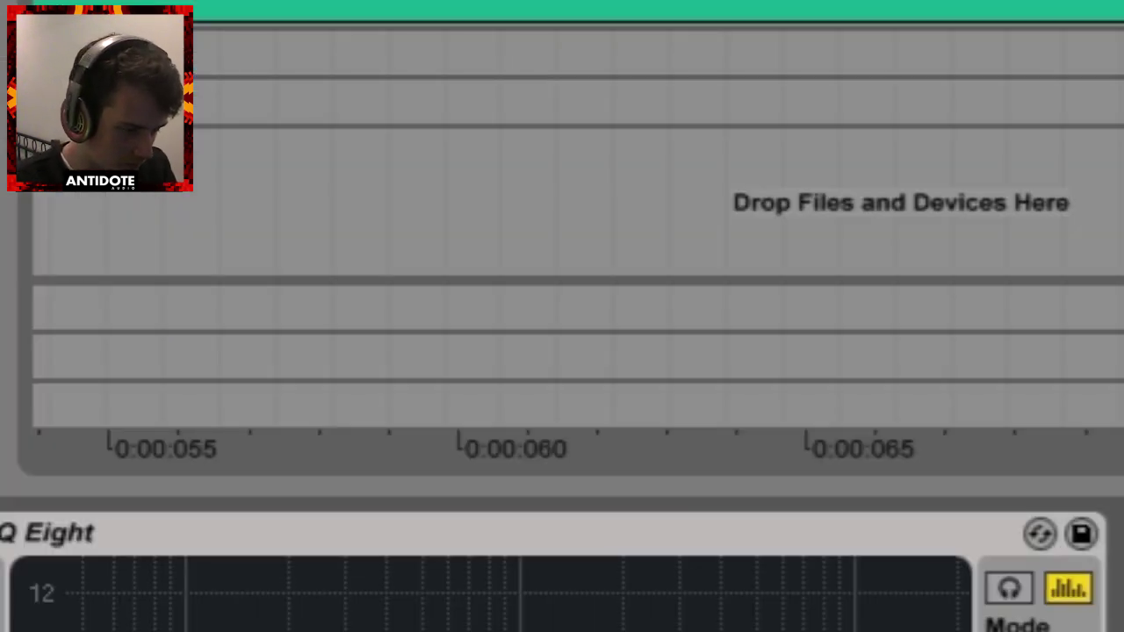
{"action": "key", "text": "minus"}
{"action": "key", "text": "minus"}
{"action": "key", "text": "minus"}
{"action": "key", "text": "minus"}
{"action": "key", "text": "minus"}
{"action": "key", "text": "minus"}
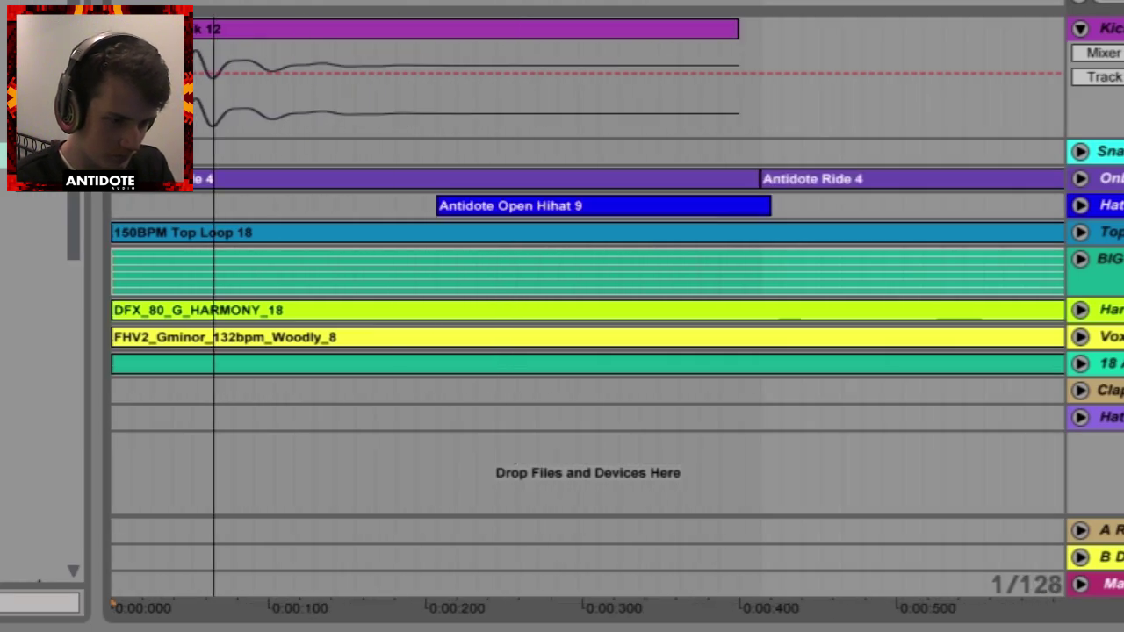
- Listen to the arrangement with the kick sidechain active on BIG GROUP, and stop playback
{"action": "left_click_drag", "start_coordinate": [435, 53], "coordinate": [434, 38]}
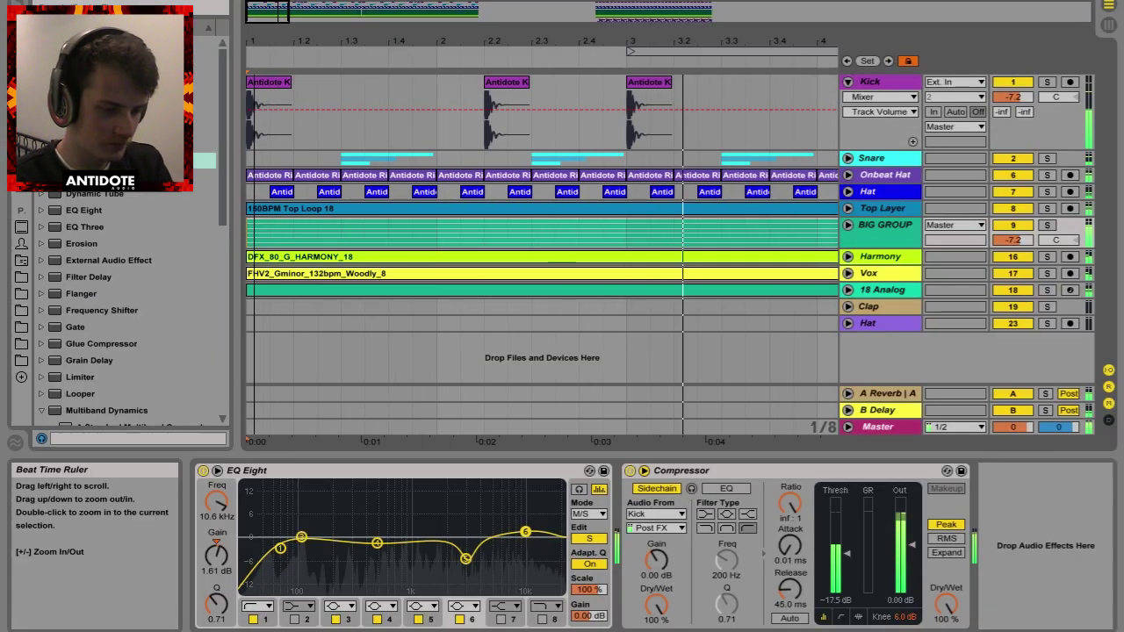
{"action": "left_click_drag", "start_coordinate": [254, 42], "coordinate": [254, 33]}
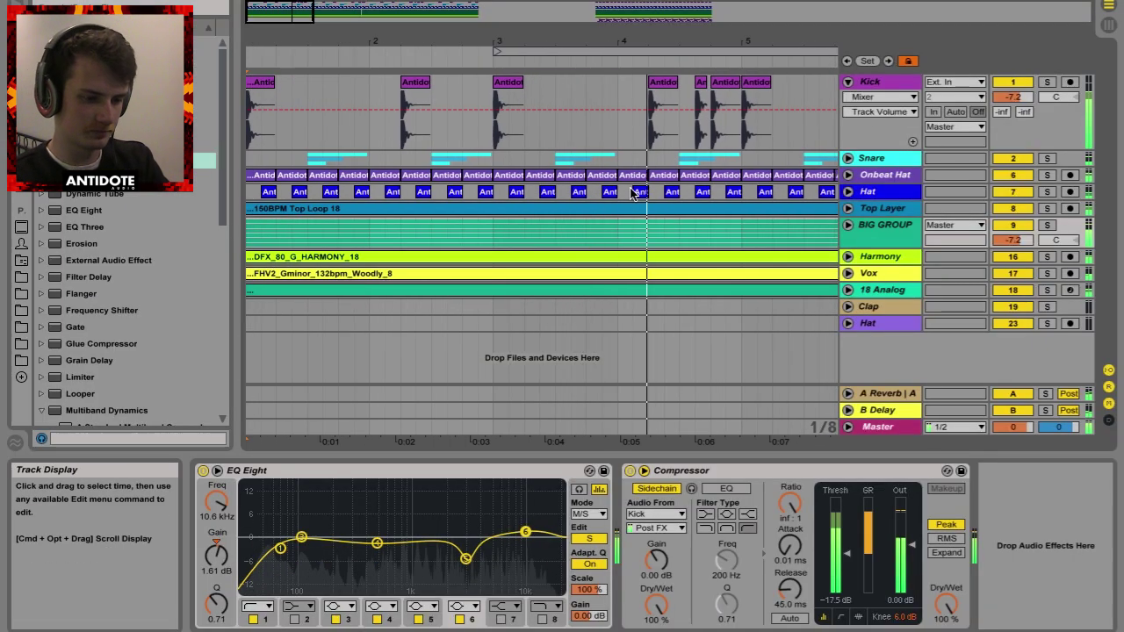
{"action": "left_click_drag", "start_coordinate": [471, 43], "coordinate": [471, 33]}
{"action": "left_click", "coordinate": [473, 144]}
{"action": "key", "text": "space"}
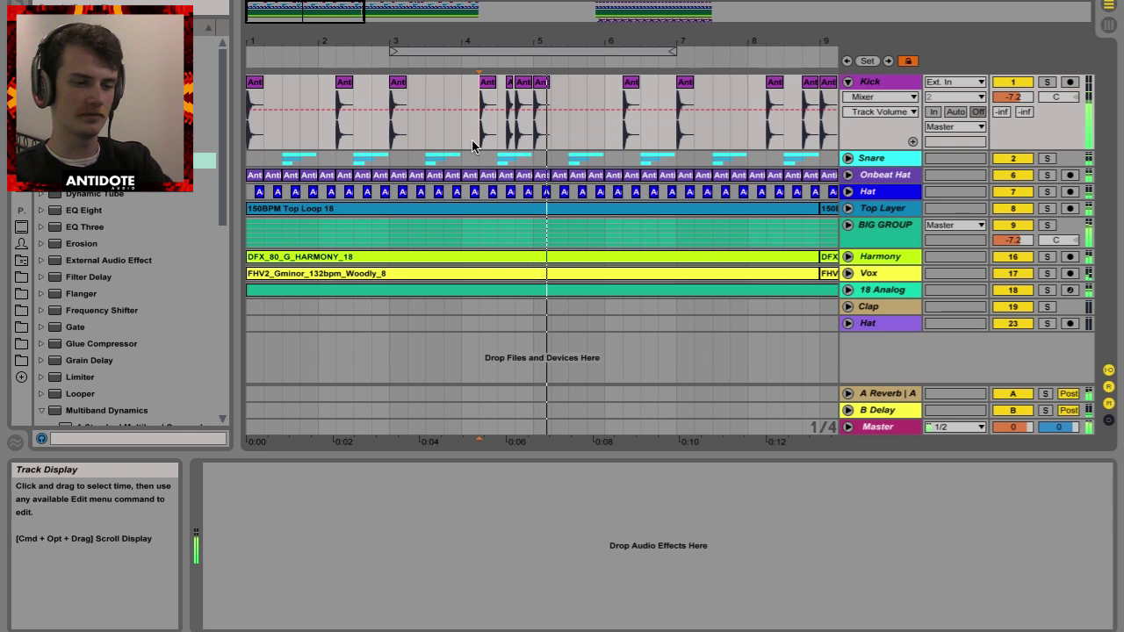
- Duplicate the sidechained Compressor on the BIG GROUP track and set the copy's audio source to Snare
{"action": "left_click", "coordinate": [874, 226]}
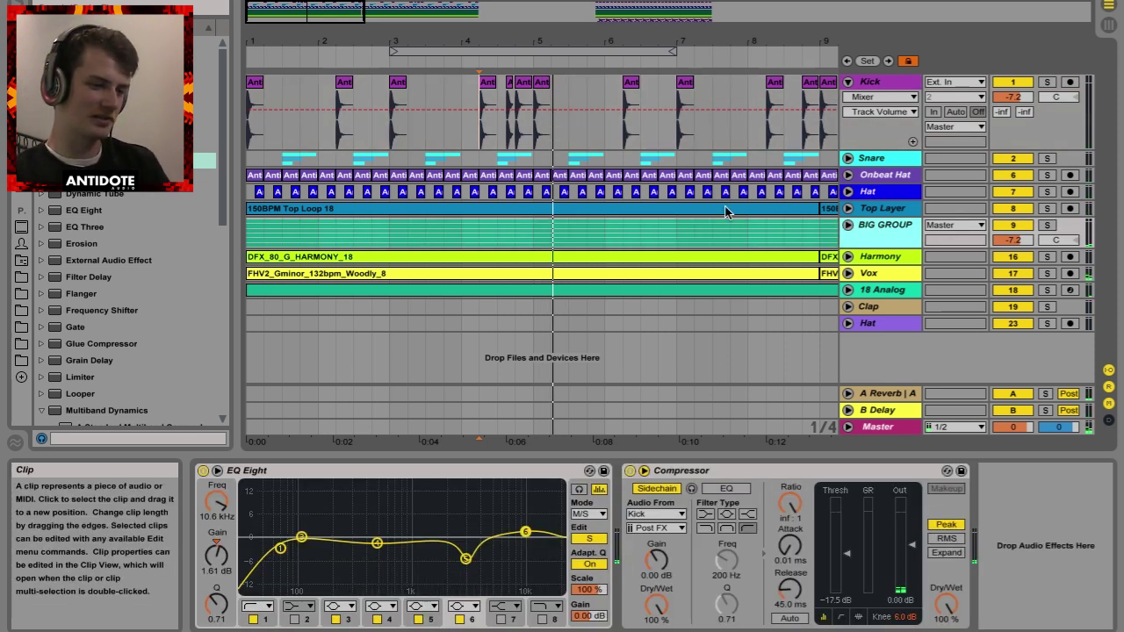
{"action": "left_click", "coordinate": [733, 471]}
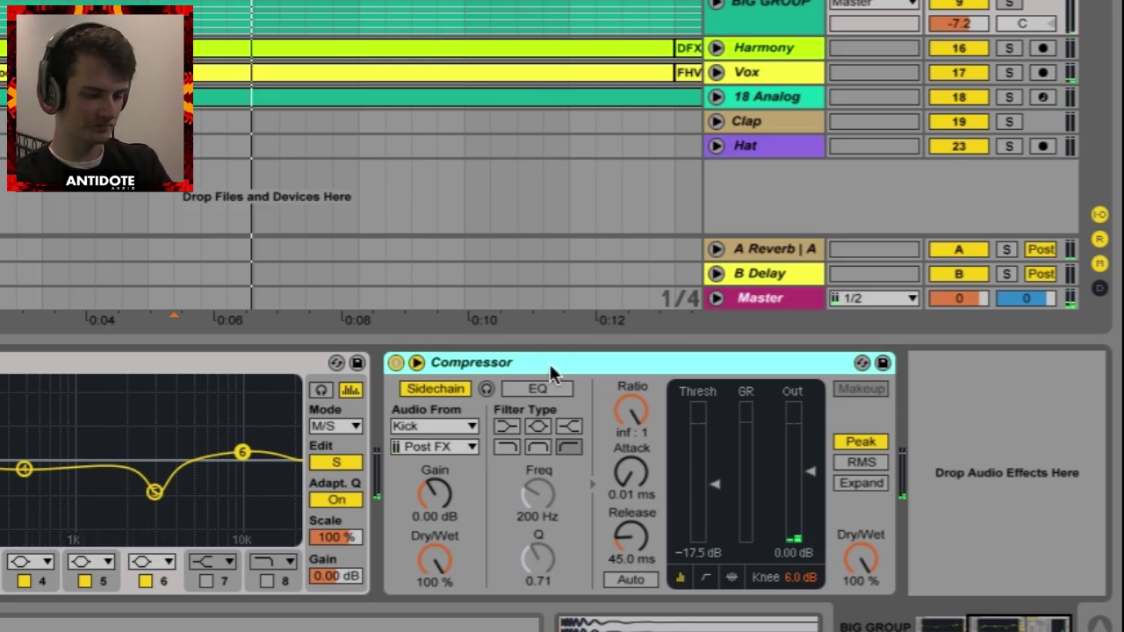
{"action": "key", "text": "ctrl+d"}
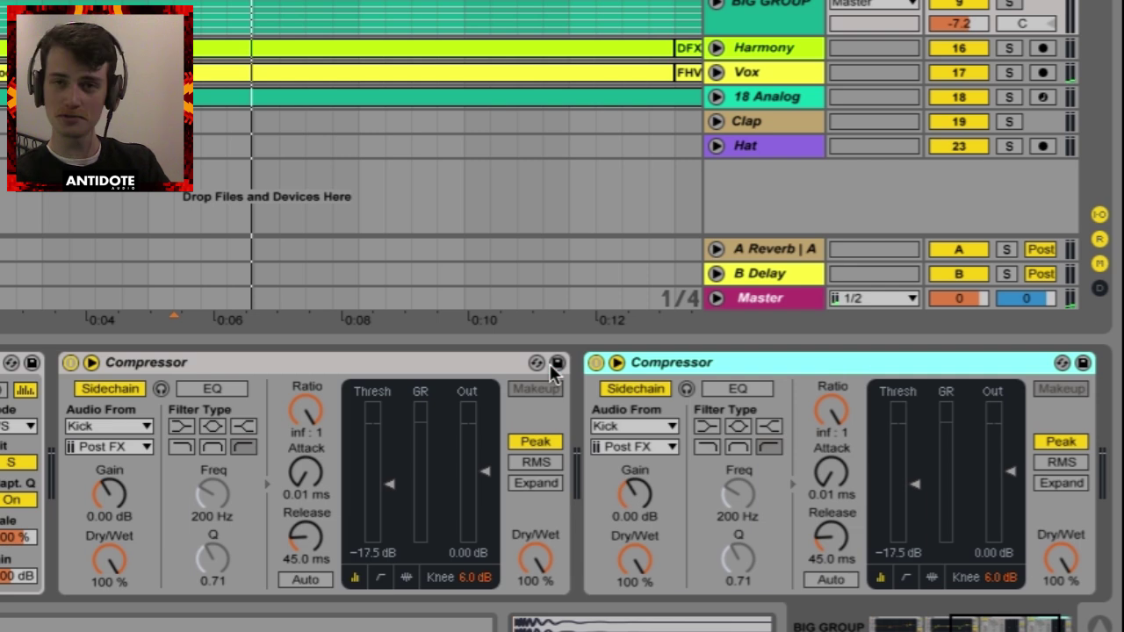
{"action": "left_click", "coordinate": [661, 424]}
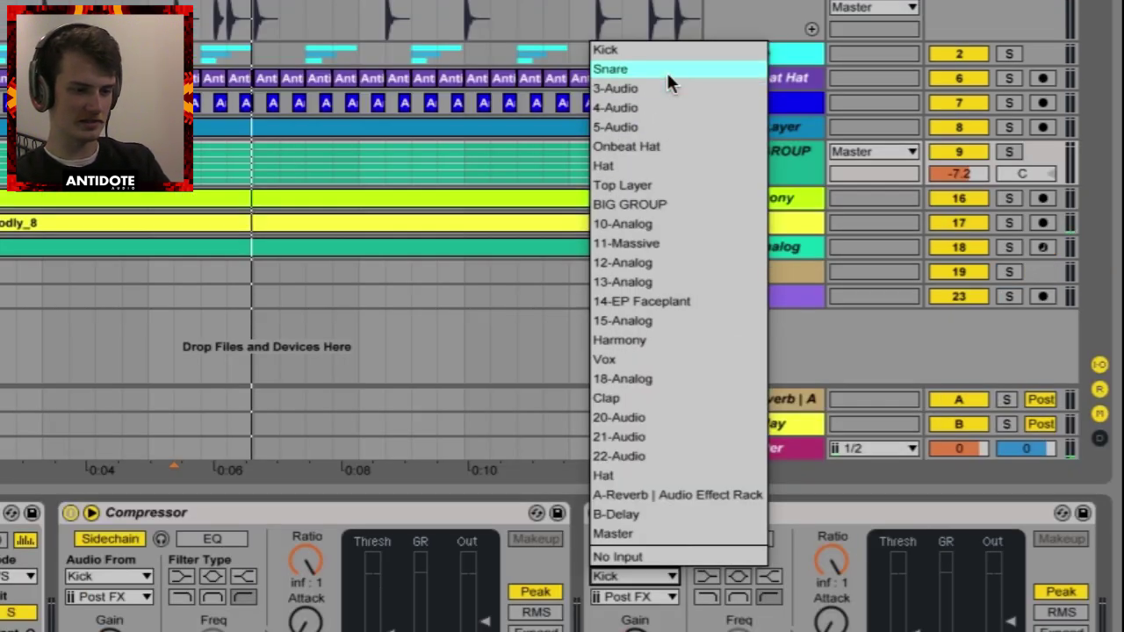
{"action": "left_click", "coordinate": [666, 70]}
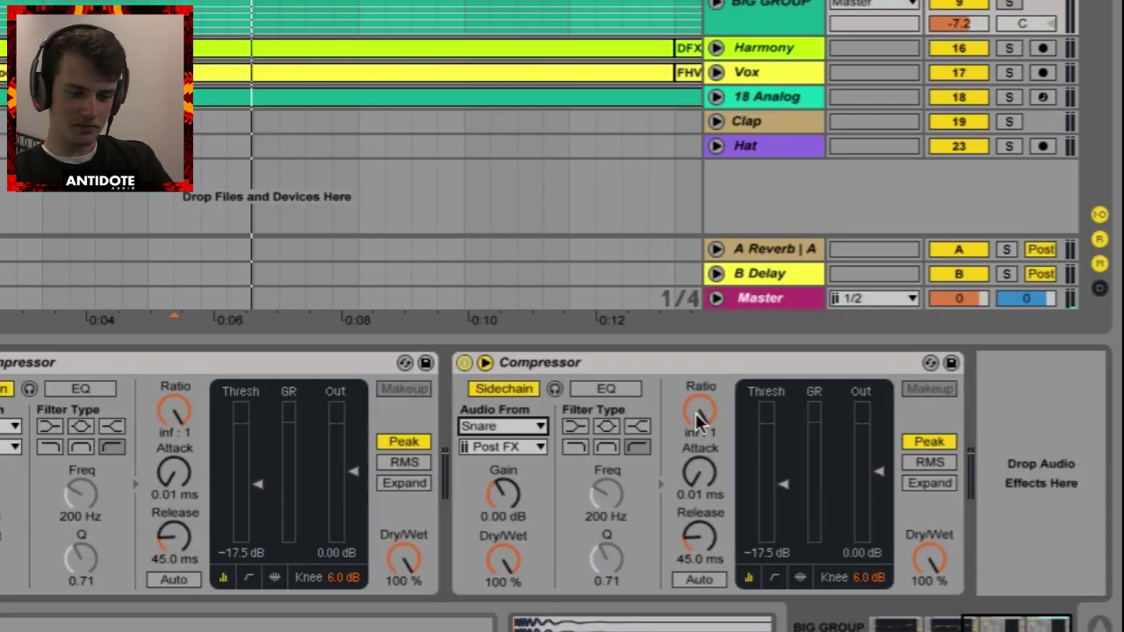
- Try a 7.41 : 1 ratio on the snare-triggered Compressor, return it to inf : 1 and set its threshold to -12.0 dB
{"action": "left_click_drag", "start_coordinate": [698, 422], "coordinate": [698, 432]}
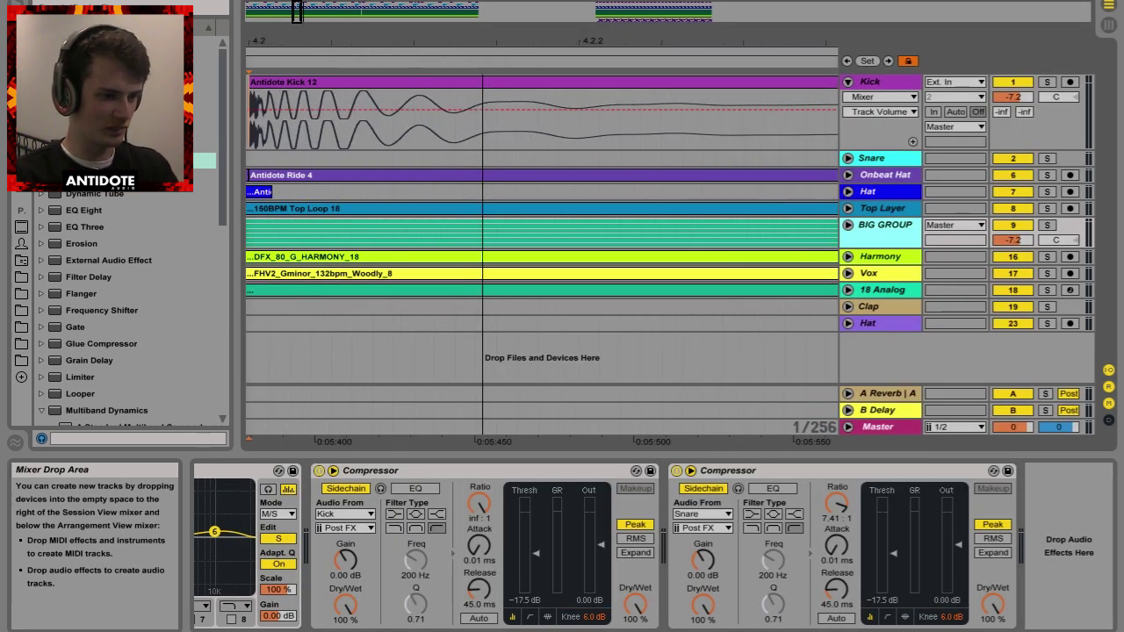
{"action": "mouse_move", "coordinate": [482, 40]}
{"action": "left_mouse_down"}
{"action": "mouse_move", "coordinate": [482, 8]}
{"action": "mouse_move", "coordinate": [481, 38]}
{"action": "left_mouse_up"}
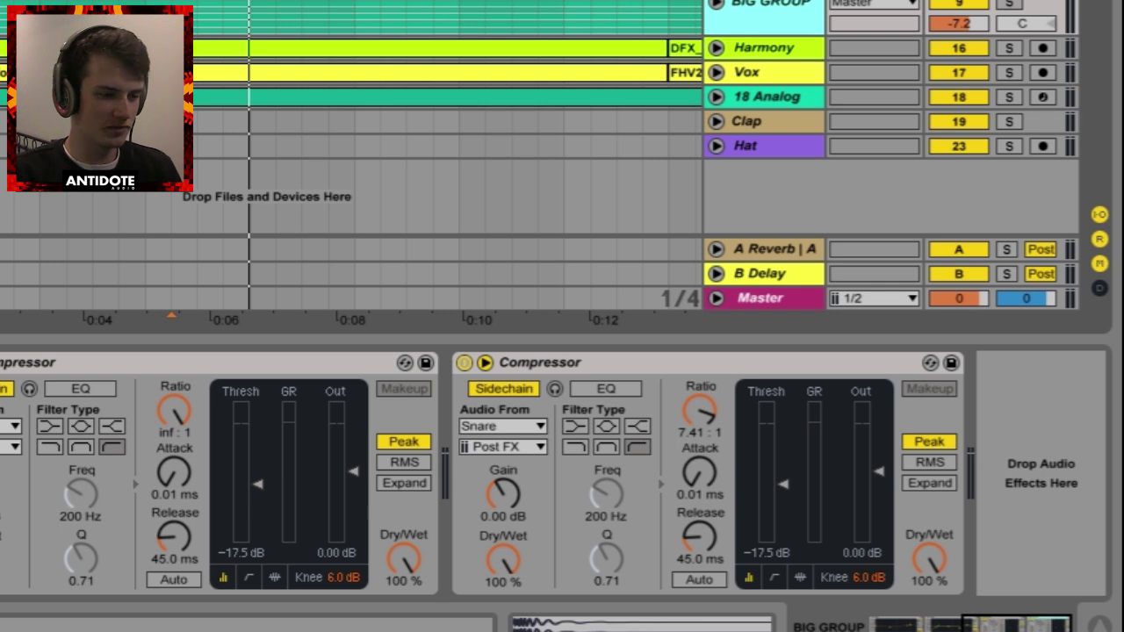
{"action": "left_click_drag", "start_coordinate": [727, 427], "coordinate": [727, 423]}
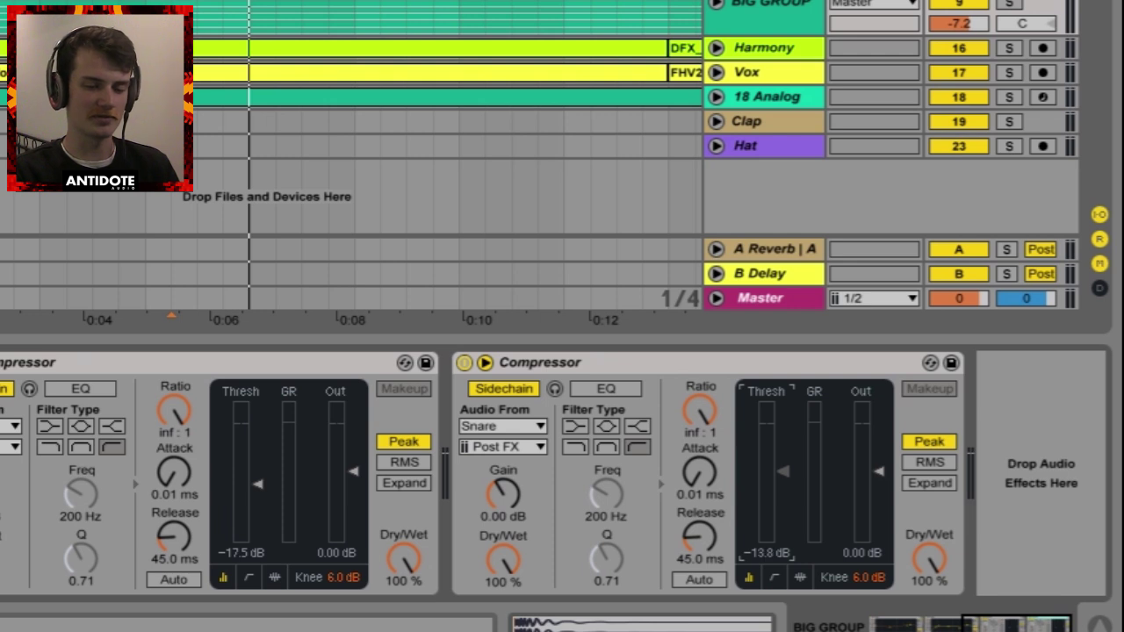
{"action": "key", "text": "space"}
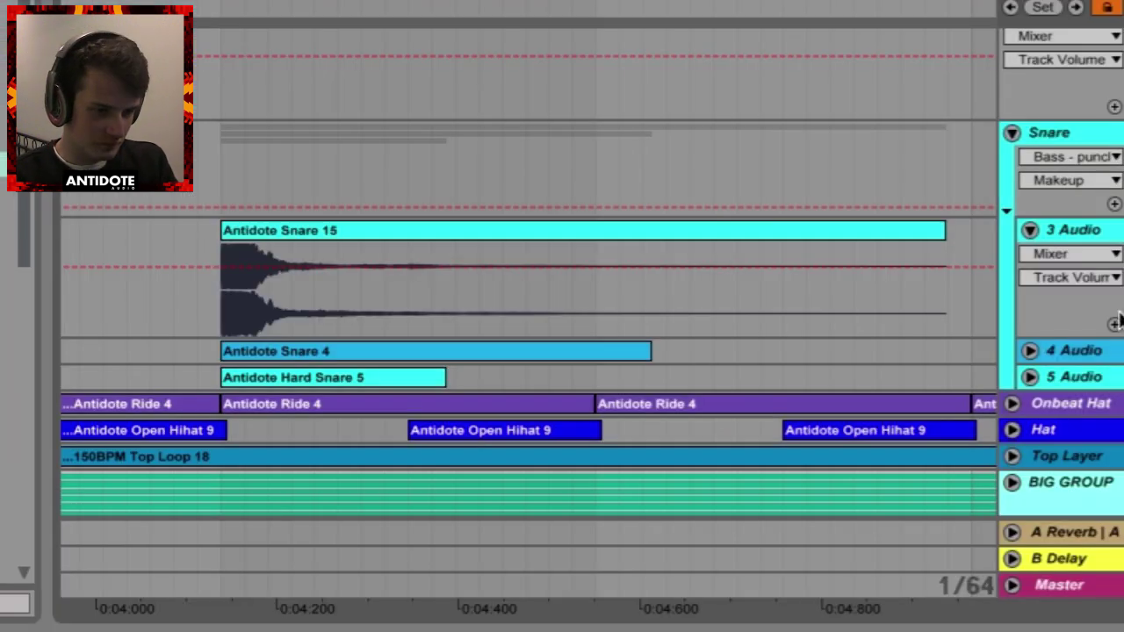
- Unfold the 4 Audio and 5 Audio snare layers and examine the snare waveforms against the time ruler to judge their length
{"action": "left_click", "coordinate": [1029, 350]}
{"action": "scroll", "coordinate": [1039, 323], "scroll_direction": "down", "scroll_amount": 3}
{"action": "left_click", "coordinate": [1029, 304]}
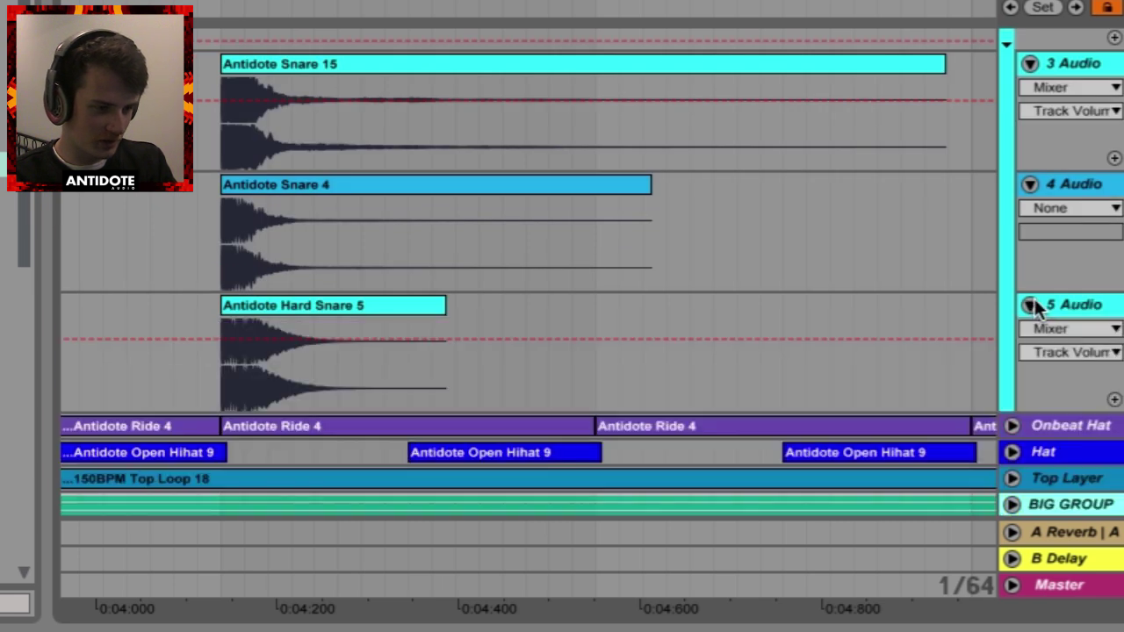
{"action": "left_click", "coordinate": [247, 242]}
{"action": "scroll", "coordinate": [248, 241], "scroll_direction": "up", "scroll_amount": 10}
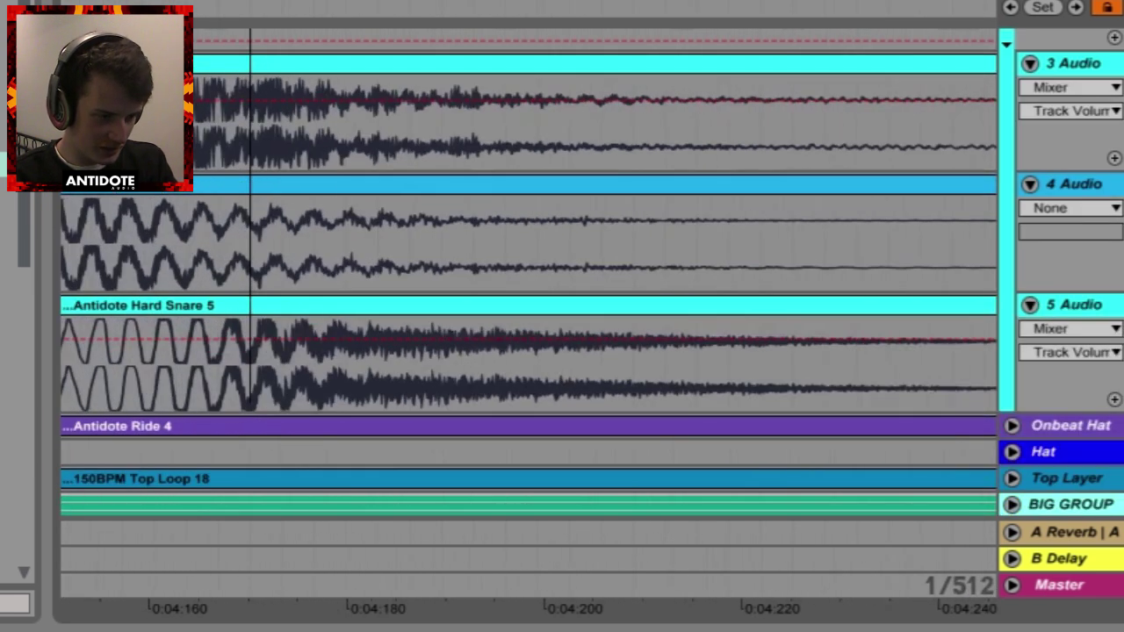
{"action": "scroll", "coordinate": [247, 241], "scroll_direction": "down", "scroll_amount": 4}
{"action": "key", "text": "plus"}
{"action": "key", "text": "plus"}
{"action": "scroll", "coordinate": [336, 166], "scroll_direction": "left", "scroll_amount": 3}
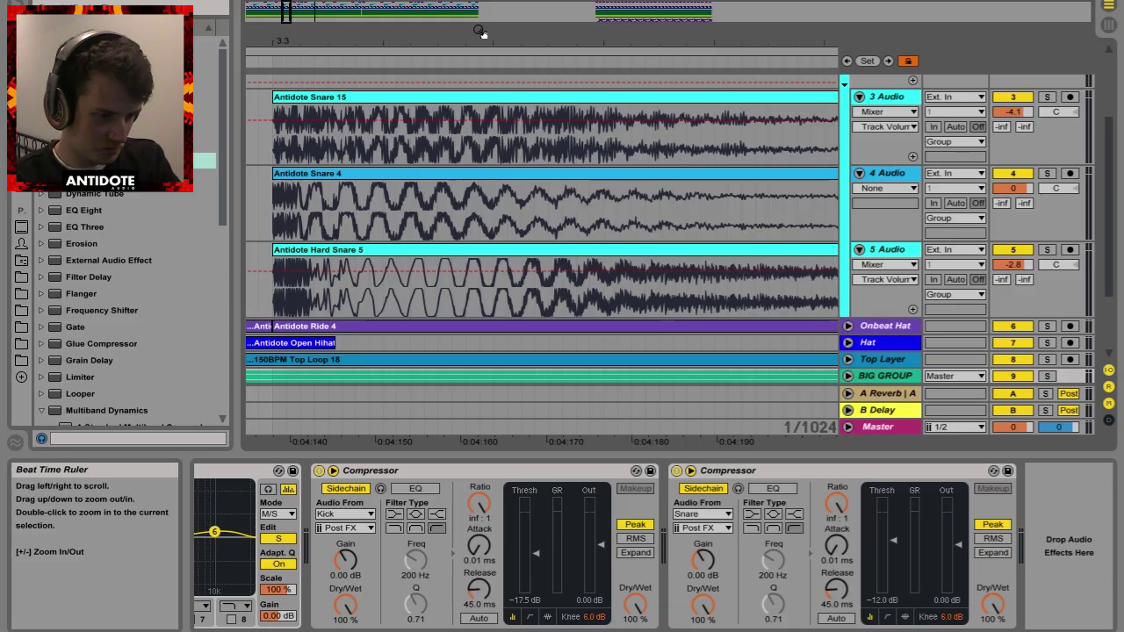
- Set the snare-triggered Compressor's release to 27.7 ms and play the arrangement to listen to it
{"action": "left_click_drag", "start_coordinate": [479, 32], "coordinate": [480, 10]}
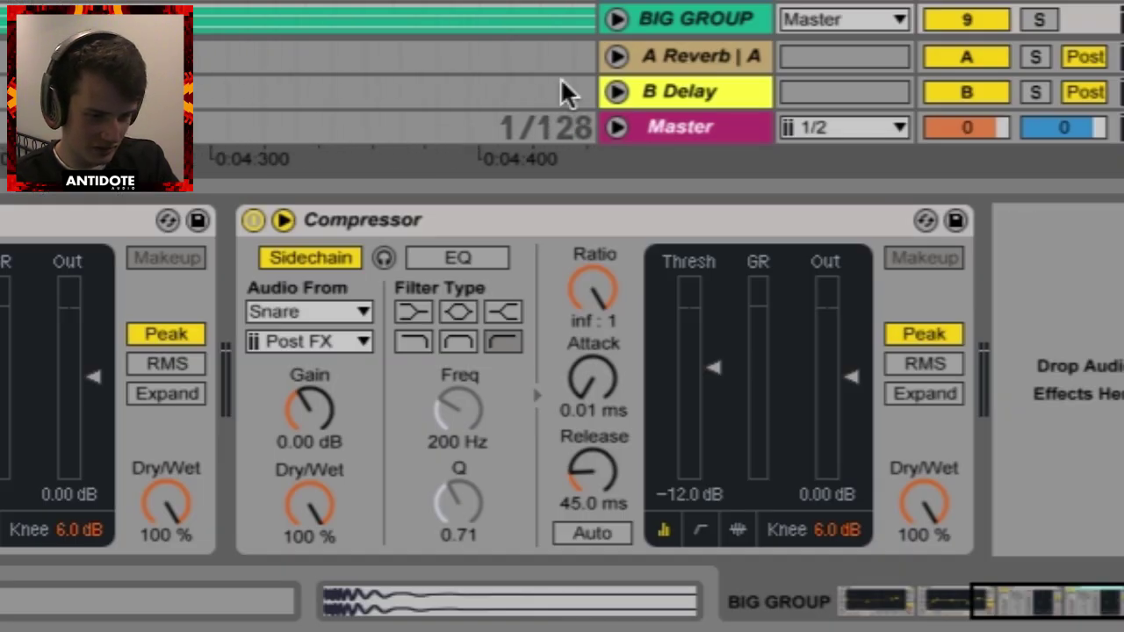
{"action": "left_click_drag", "start_coordinate": [580, 430], "coordinate": [593, 473]}
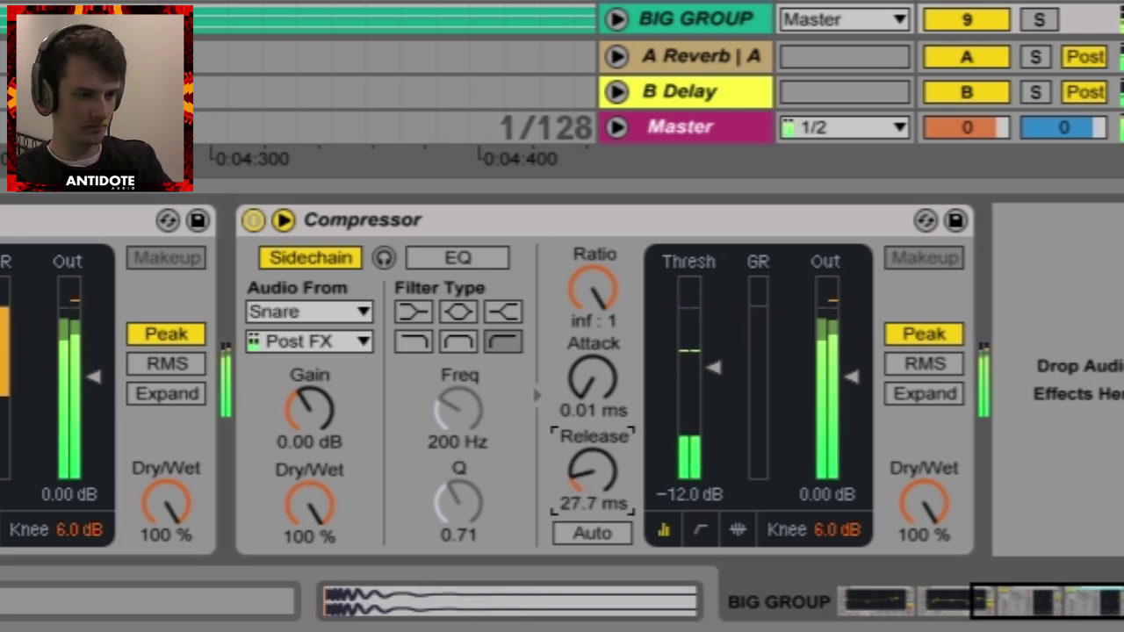
{"action": "left_click", "coordinate": [395, 10]}
{"action": "key", "text": "minus"}
{"action": "key", "text": "minus"}
{"action": "key", "text": "minus"}
{"action": "key", "text": "minus"}
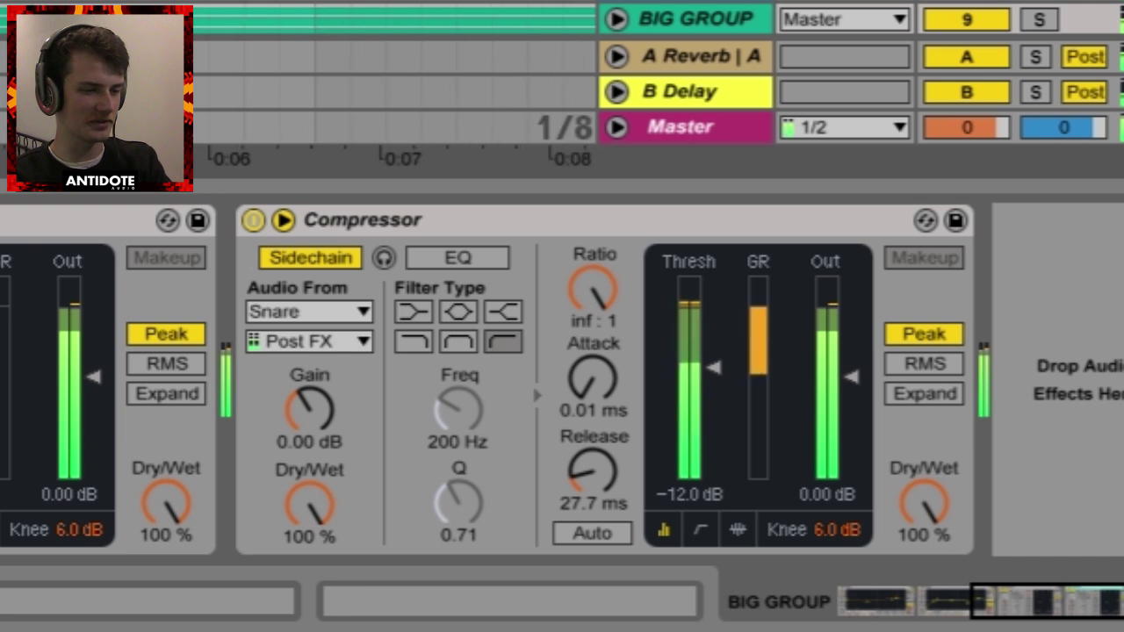
{"action": "scroll", "coordinate": [395, 18], "scroll_direction": "down", "scroll_amount": 3}
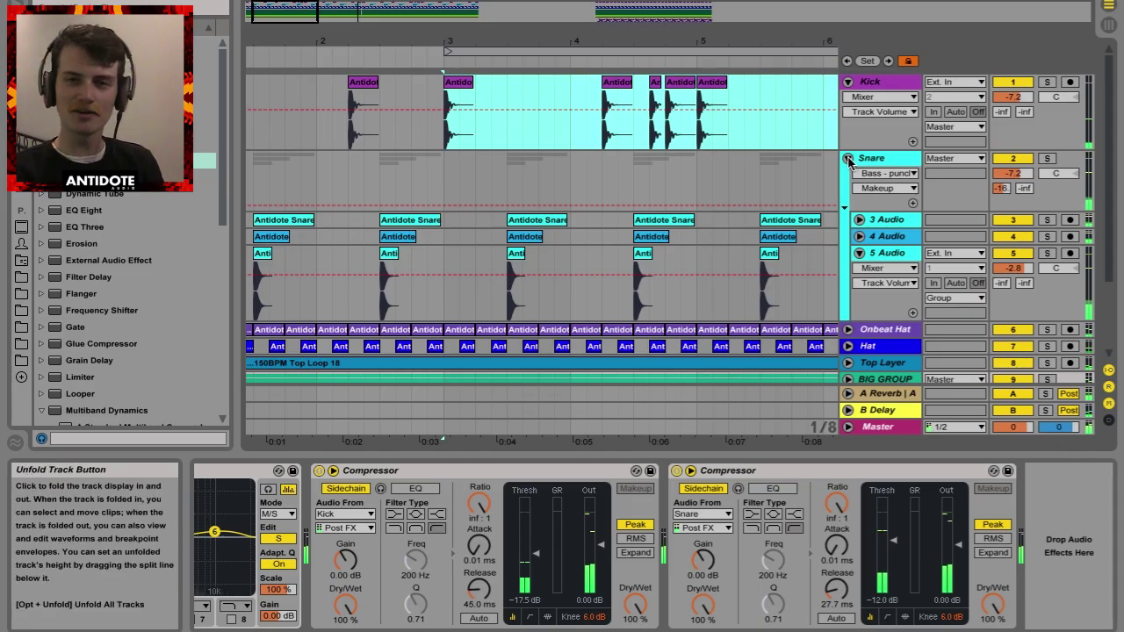
- Fold the Kick and 5 Audio tracks and collapse the Snare group
{"action": "left_click", "coordinate": [848, 158]}
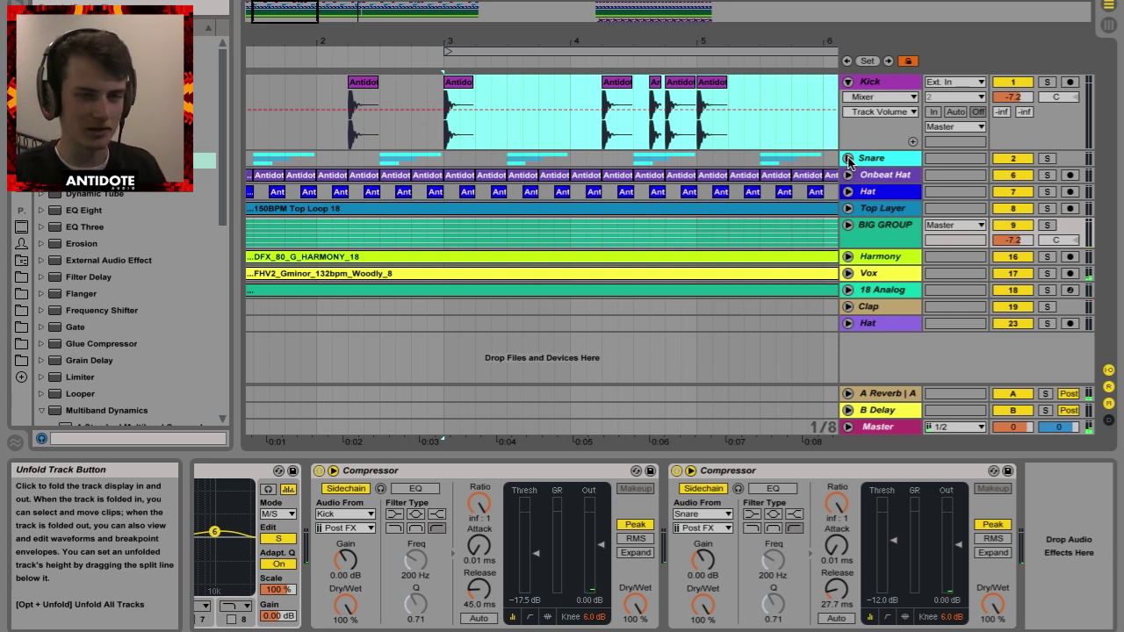
{"action": "scroll", "coordinate": [705, 167], "scroll_direction": "left", "scroll_amount": 3}
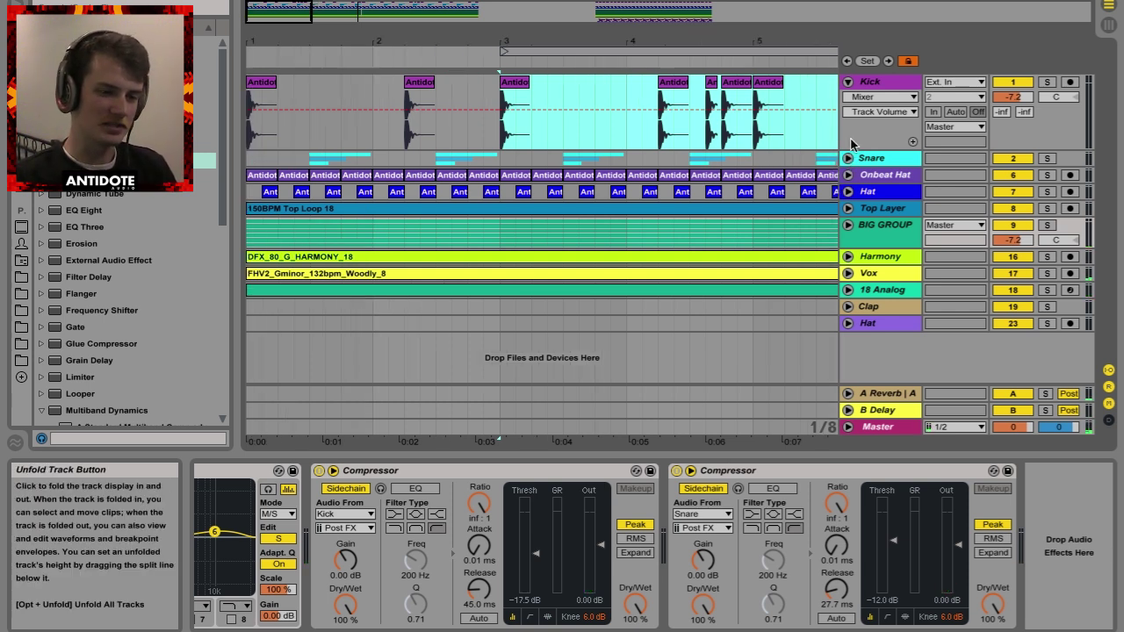
{"action": "left_click", "coordinate": [848, 82]}
{"action": "left_click", "coordinate": [295, 88]}
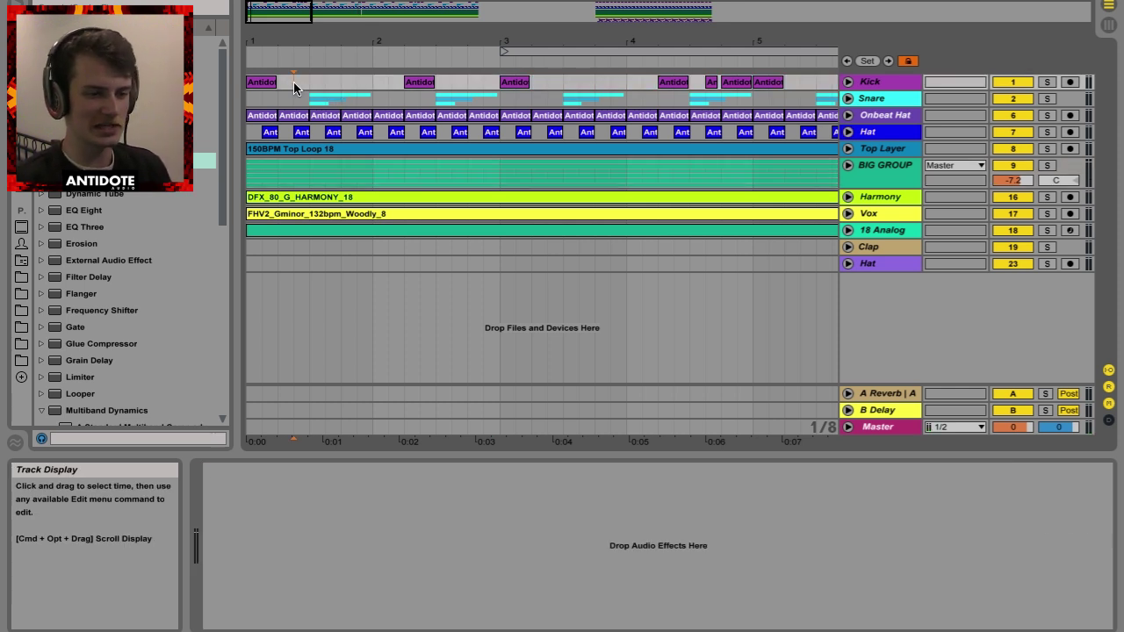
{"action": "left_click", "coordinate": [848, 99]}
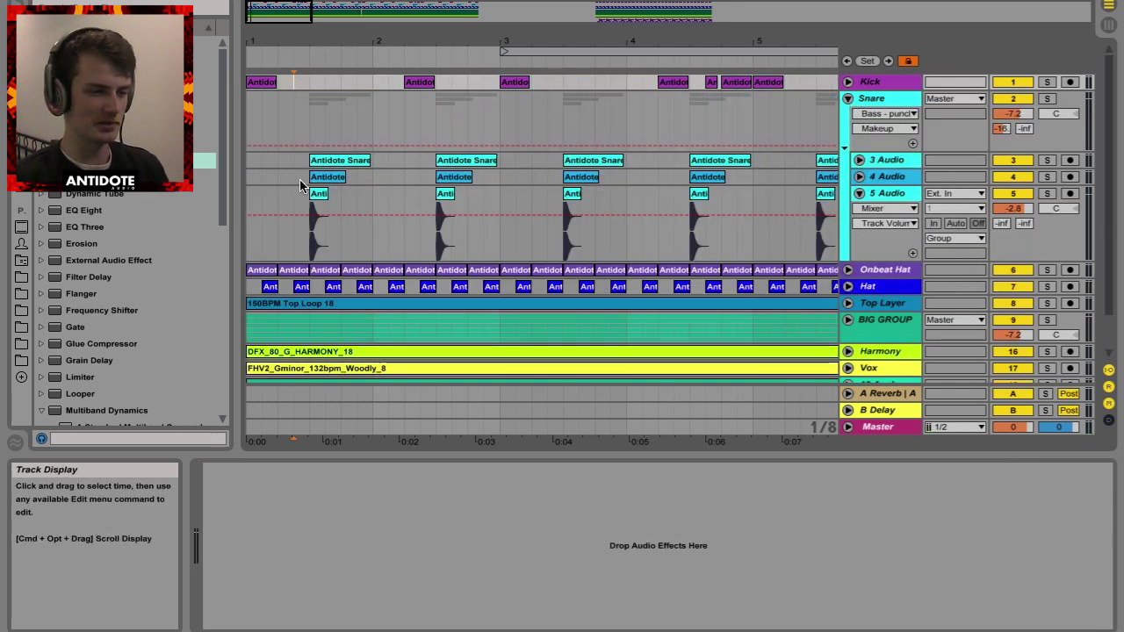
{"action": "left_click", "coordinate": [305, 193]}
{"action": "left_click", "coordinate": [859, 193]}
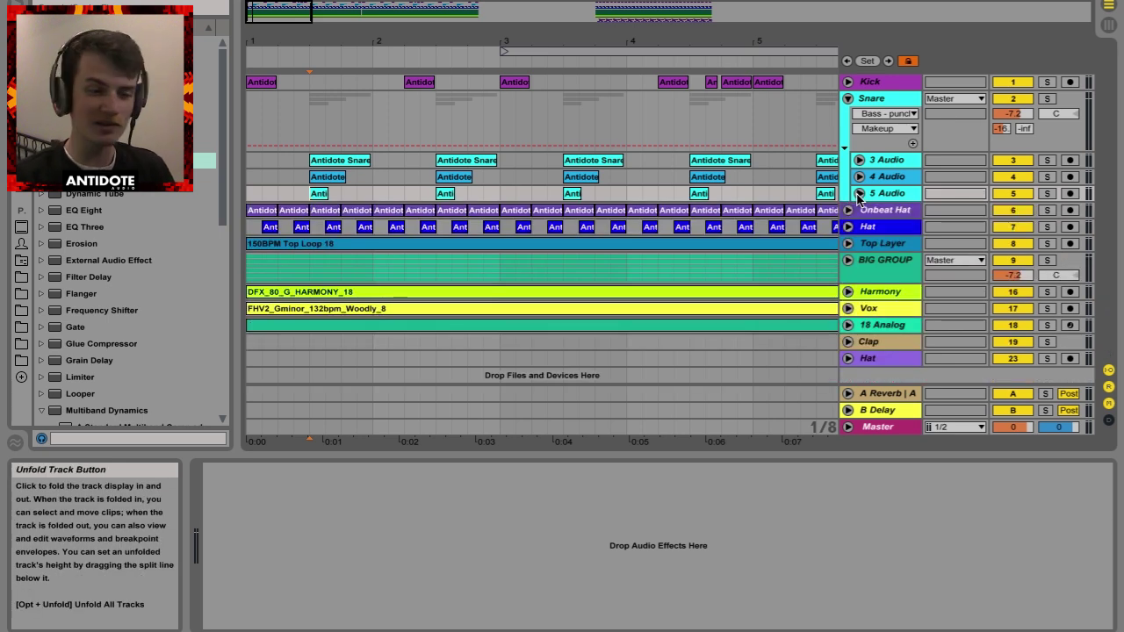
{"action": "left_click", "coordinate": [291, 123]}
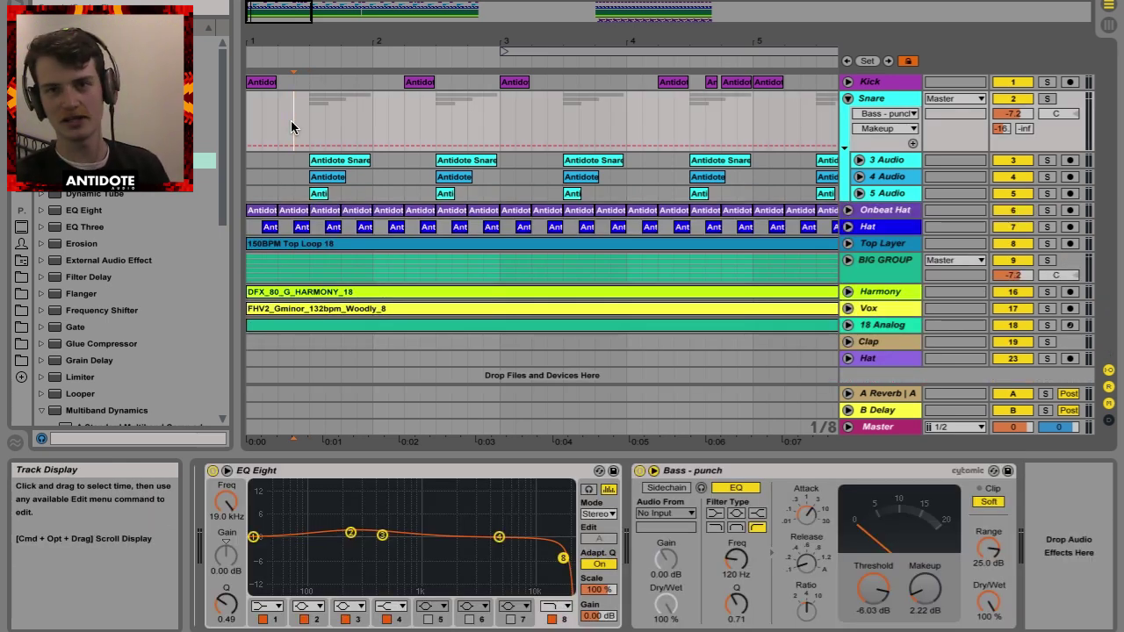
{"action": "left_click", "coordinate": [847, 98]}
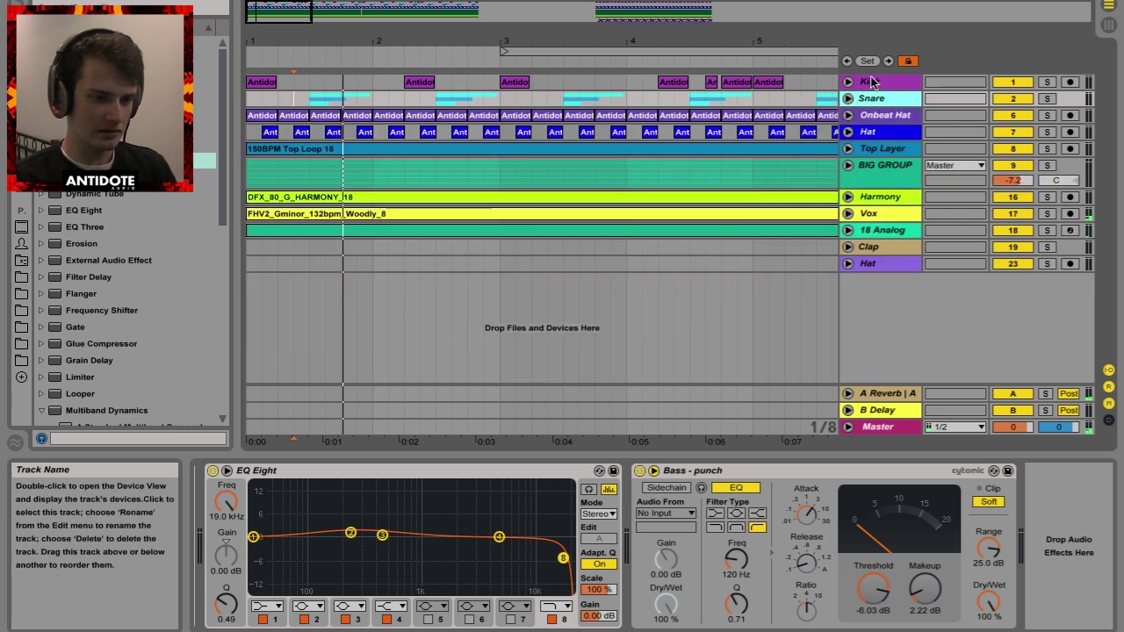
- Listen to the arrangement while watching both Compressors on BIG GROUP, stop playback and return to that track's devices
{"action": "left_click", "coordinate": [872, 82]}
{"action": "left_click", "coordinate": [895, 185]}
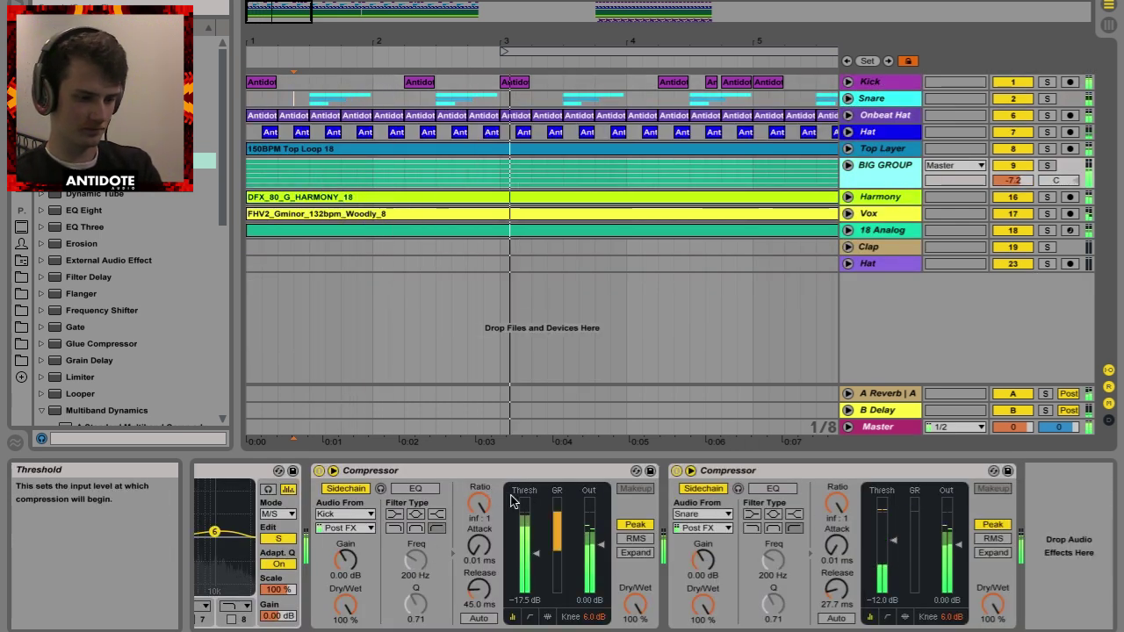
{"action": "left_click_drag", "start_coordinate": [587, 45], "coordinate": [376, 42]}
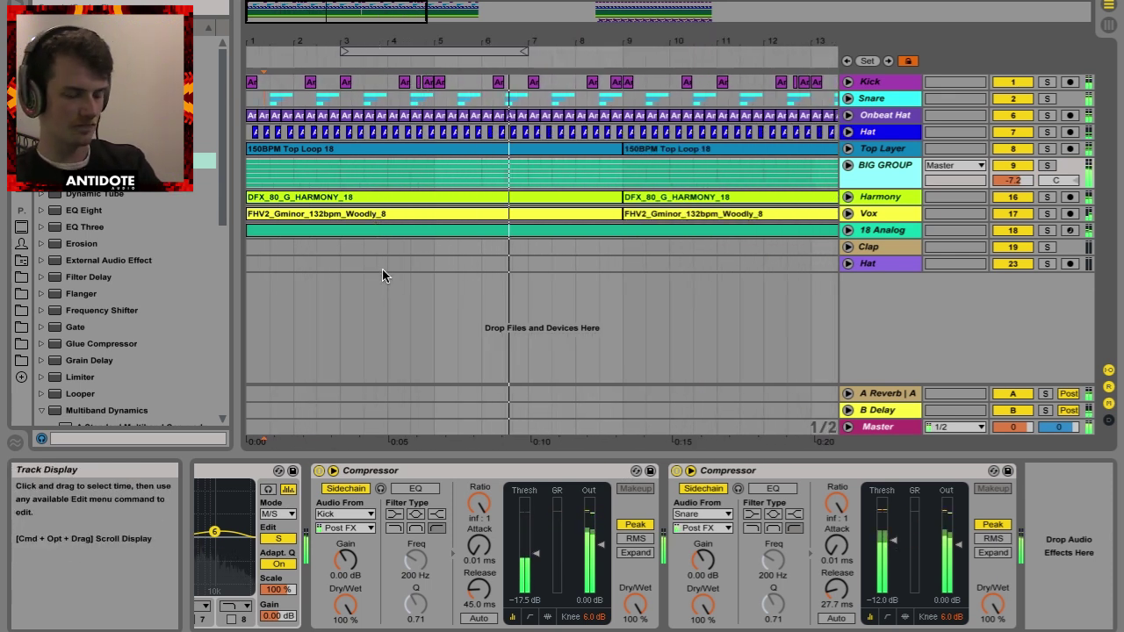
{"action": "key", "text": "space"}
{"action": "left_click", "coordinate": [515, 269]}
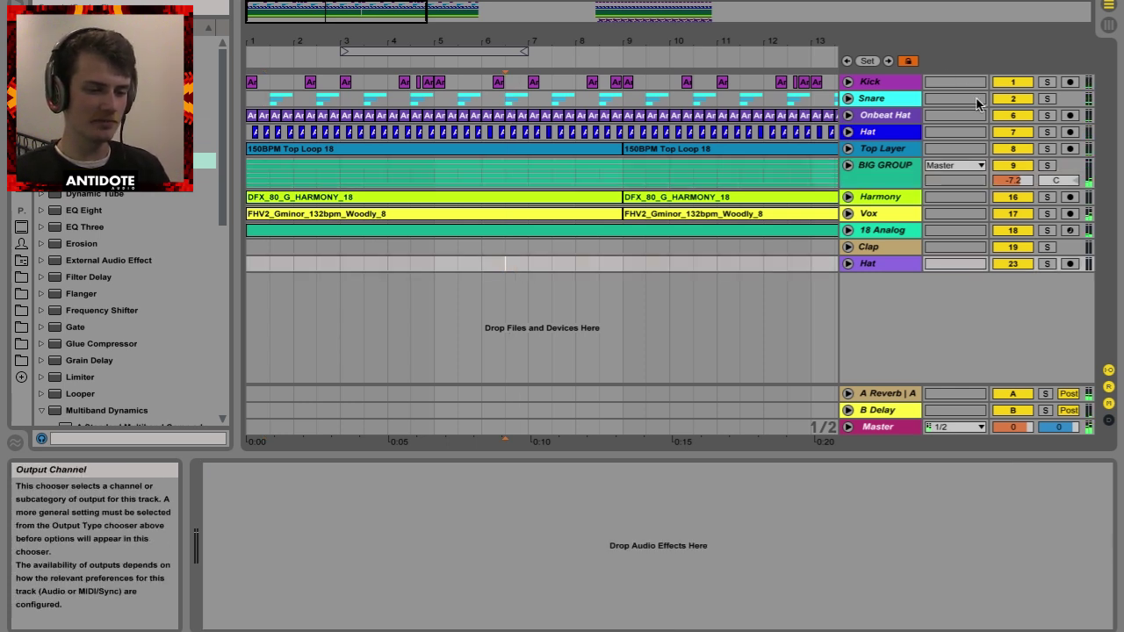
{"action": "left_click", "coordinate": [897, 171]}
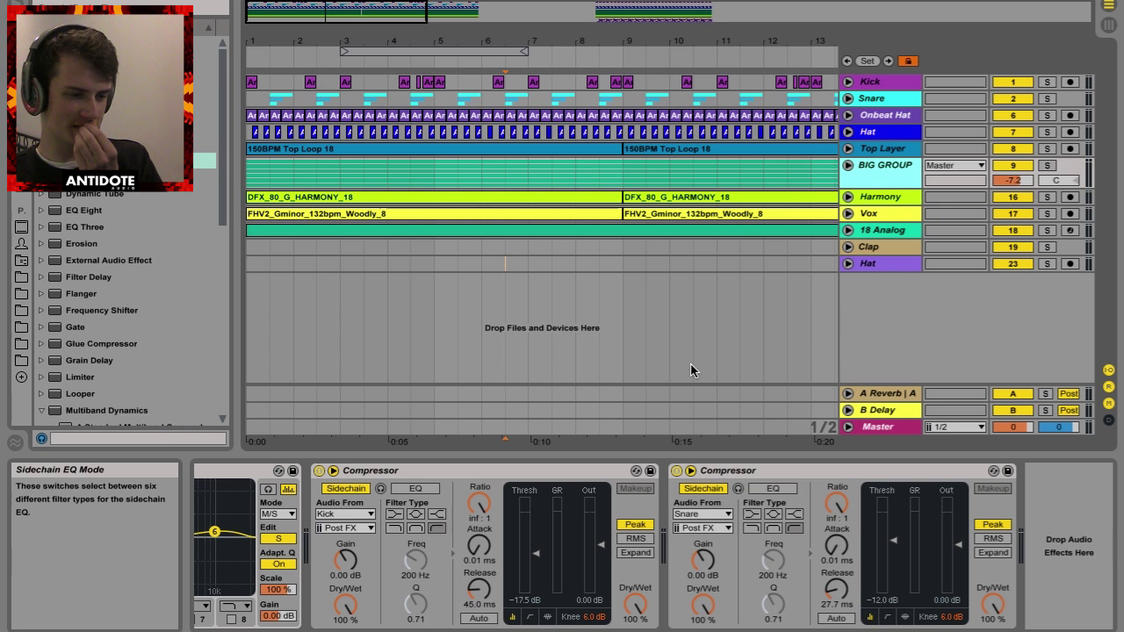
{"action": "left_click_drag", "start_coordinate": [541, 37], "coordinate": [393, 35]}
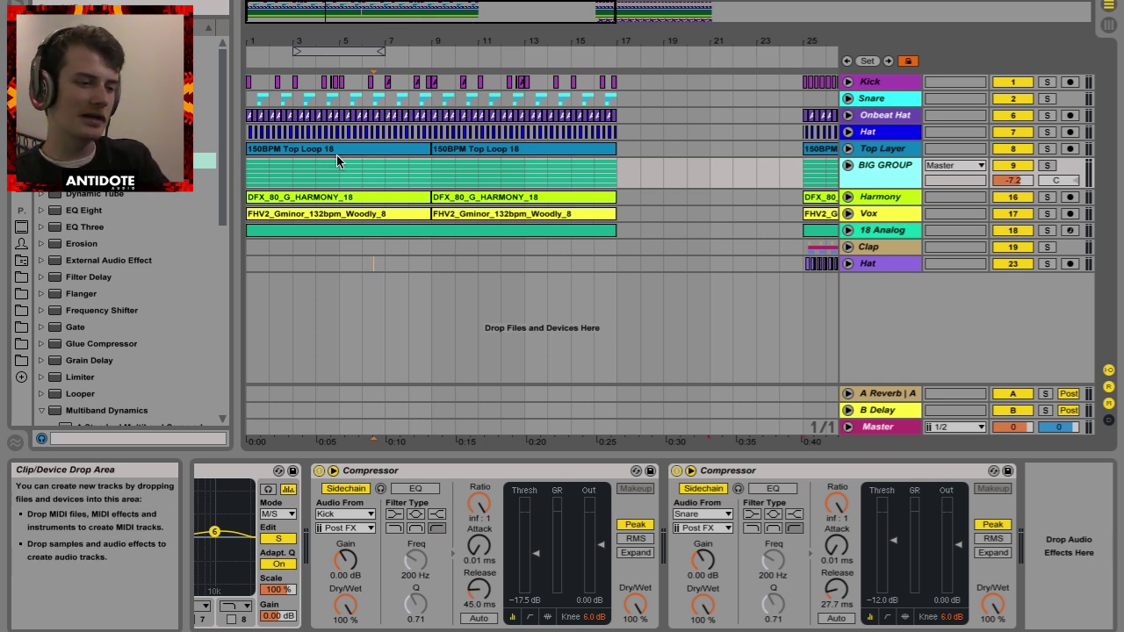
{"action": "left_click_drag", "start_coordinate": [256, 41], "coordinate": [259, 44]}
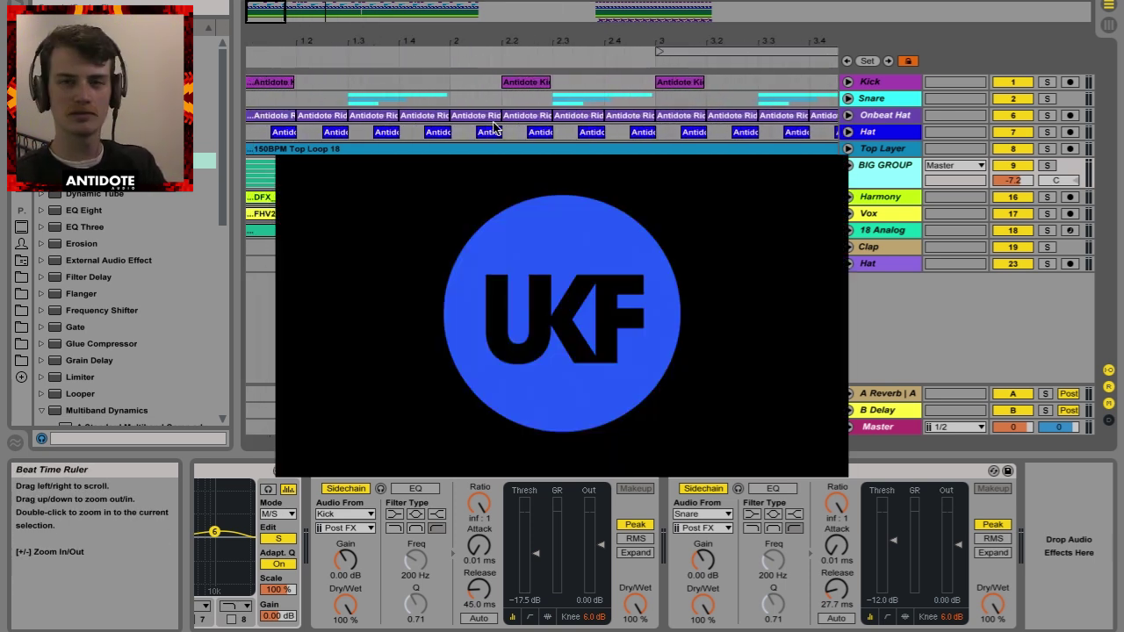
{"action": "left_click_drag", "start_coordinate": [483, 33], "coordinate": [352, 35]}
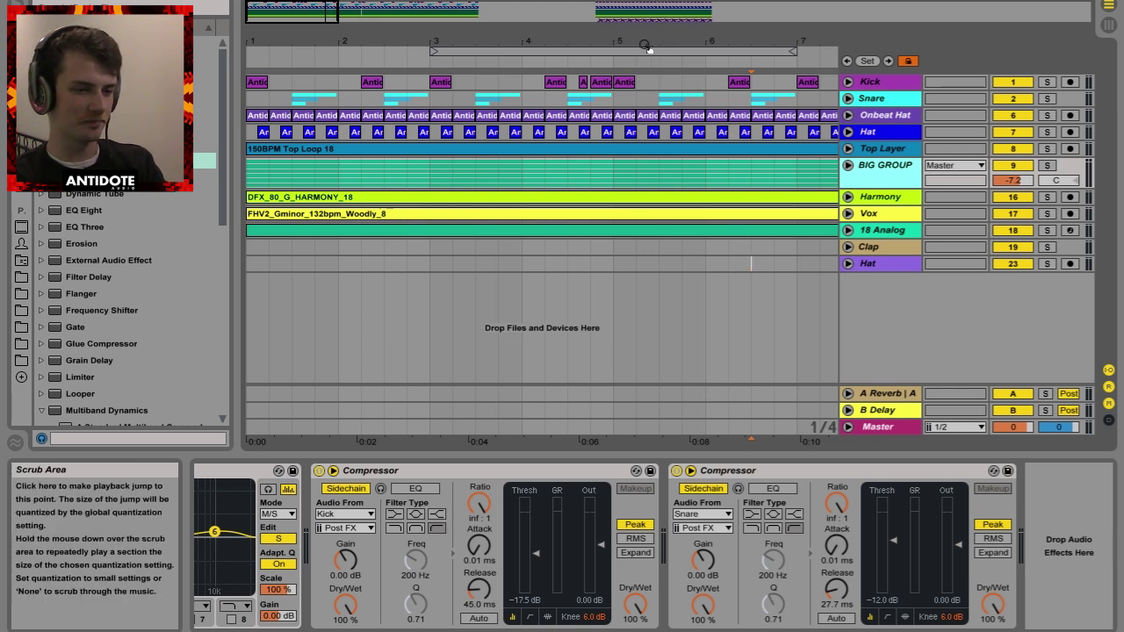
{"action": "key", "text": "minus"}
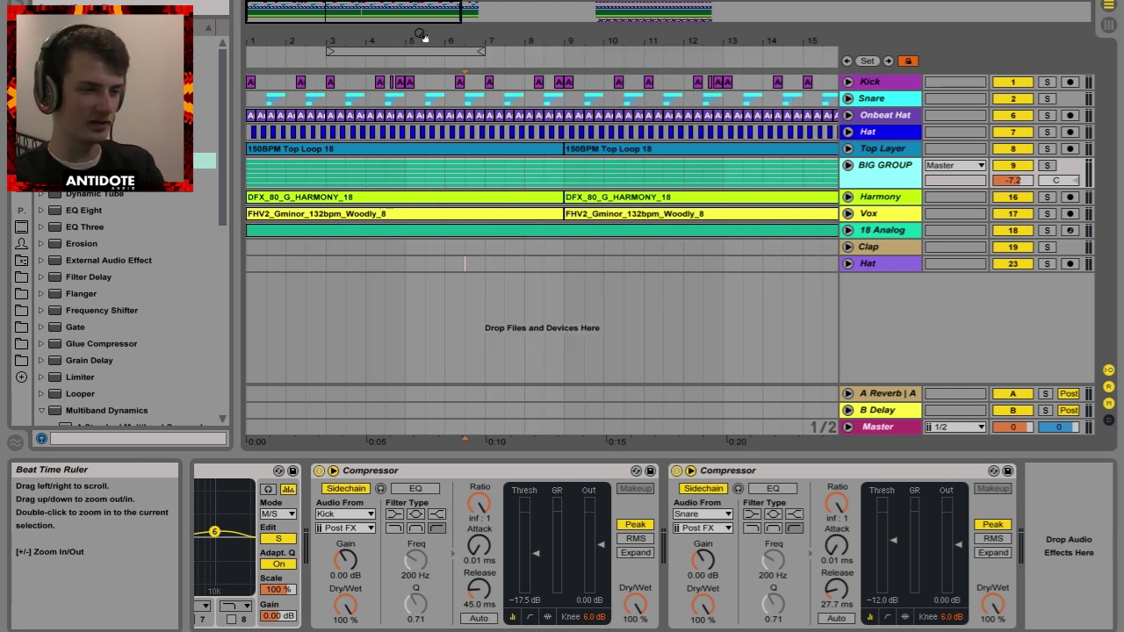
- Insert a new audio track below Snare and copy the first Antidote Kick 12 clip onto it at bar 1
{"action": "left_click", "coordinate": [886, 101]}
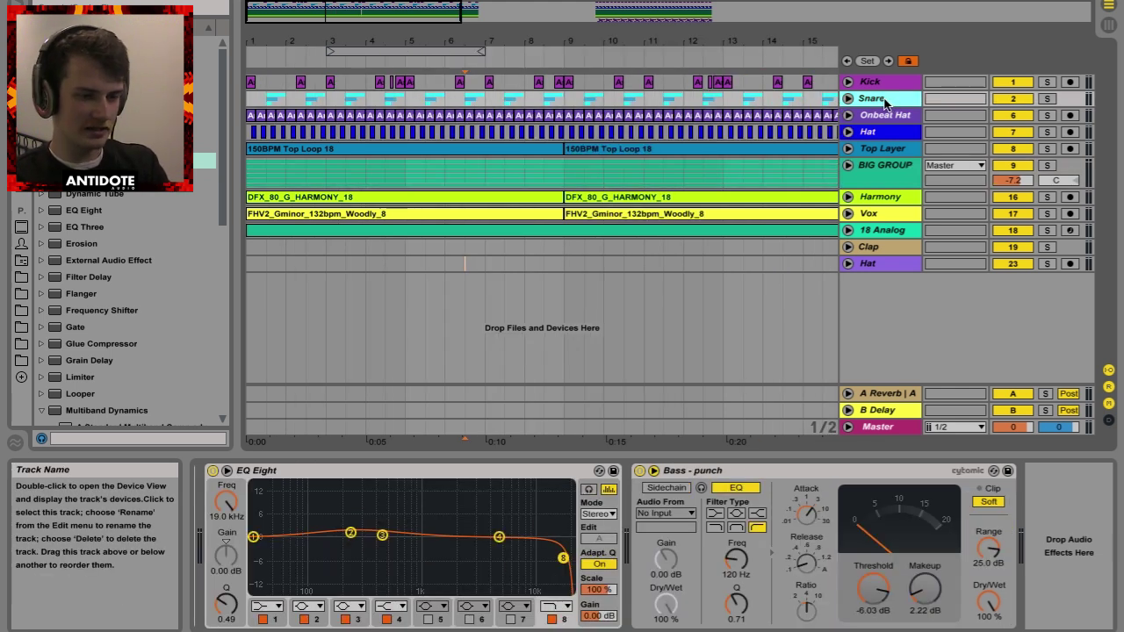
{"action": "key", "text": "ctrl+t"}
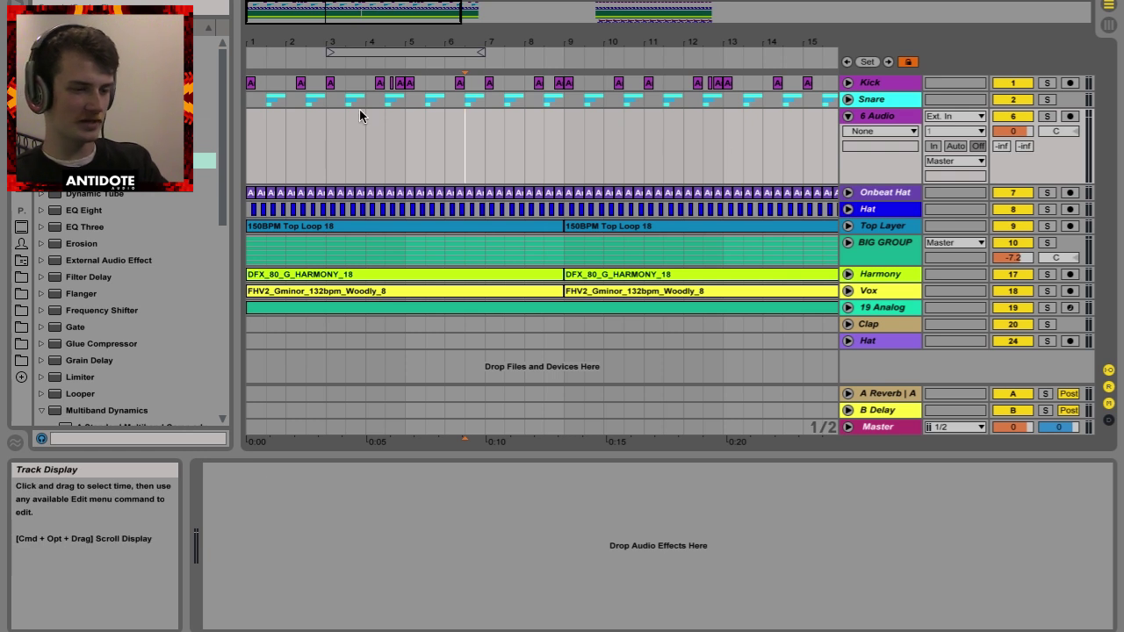
{"action": "left_click_drag", "start_coordinate": [256, 43], "coordinate": [294, 73]}
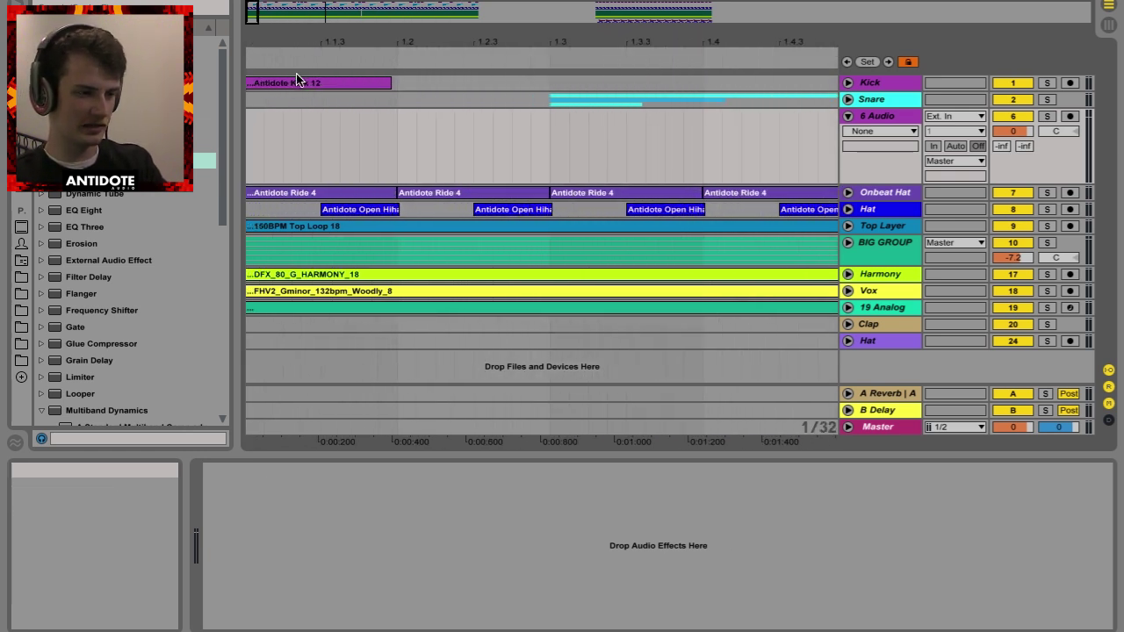
{"action": "left_click", "coordinate": [298, 83]}
{"action": "left_click_drag", "start_coordinate": [317, 85], "coordinate": [316, 163]}
{"action": "left_click_drag", "start_coordinate": [377, 43], "coordinate": [402, 62]}
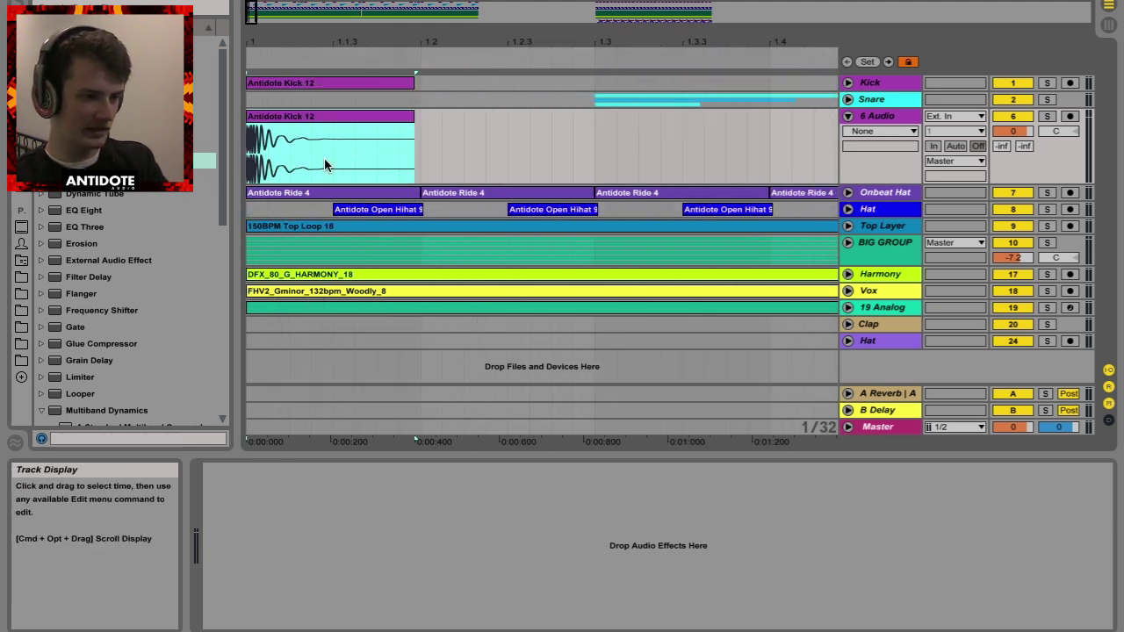
- Duplicate the copied kick clip back to back along the new audio track until shortly before bar 17
{"action": "key", "text": "super+d"}
{"action": "key", "text": "super+d"}
{"action": "key", "text": "super+d"}
{"action": "left_click_drag", "start_coordinate": [458, 39], "coordinate": [276, 28]}
{"action": "key", "text": "super+d"}
{"action": "key", "text": "super+d"}
{"action": "key", "text": "super+d"}
{"action": "key", "text": "super+d"}
{"action": "key", "text": "super+d"}
{"action": "key", "text": "super+d"}
{"action": "key", "text": "super+d"}
{"action": "key", "text": "super+d"}
{"action": "key", "text": "super+d"}
{"action": "key", "text": "super+d"}
{"action": "key", "text": "super+d"}
{"action": "key", "text": "super+d"}
{"action": "key", "text": "super+d"}
{"action": "key", "text": "super+d"}
{"action": "key", "text": "super+d"}
{"action": "key", "text": "super+d"}
{"action": "key", "text": "super+d"}
{"action": "key", "text": "super+d"}
{"action": "key", "text": "super+d"}
{"action": "key", "text": "super+d"}
{"action": "key", "text": "super+d"}
{"action": "key", "text": "super+d"}
{"action": "key", "text": "super+d"}
{"action": "key", "text": "super+d"}
{"action": "key", "text": "super+d"}
{"action": "key", "text": "super+d"}
{"action": "key", "text": "super+d"}
{"action": "key", "text": "super+d"}
{"action": "key", "text": "super+d"}
{"action": "key", "text": "super+d"}
{"action": "key", "text": "super+d"}
{"action": "key", "text": "super+d"}
{"action": "key", "text": "super+d"}
{"action": "key", "text": "super+d"}
{"action": "key", "text": "super+d"}
{"action": "key", "text": "super+d"}
{"action": "key", "text": "super+d"}
{"action": "key", "text": "super+d"}
{"action": "key", "text": "super+d"}
{"action": "key", "text": "super+d"}
{"action": "key", "text": "super+d"}
{"action": "key", "text": "super+d"}
{"action": "key", "text": "super+d"}
{"action": "key", "text": "super+d"}
{"action": "key", "text": "super+d"}
{"action": "key", "text": "super+d"}
{"action": "key", "text": "super+d"}
{"action": "key", "text": "super+d"}
{"action": "key", "text": "super+d"}
{"action": "key", "text": "super+d"}
{"action": "key", "text": "super+d"}
{"action": "key", "text": "super+d"}
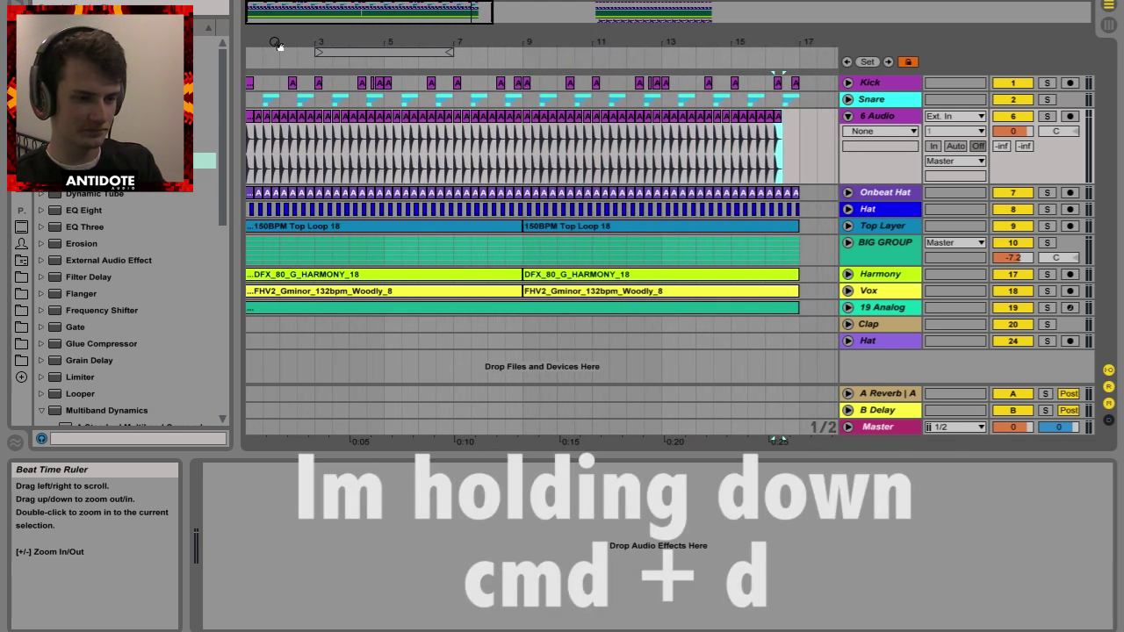
{"action": "key", "text": "super+d"}
- Rename the new audio track as Sidechain and mute it
{"action": "left_click", "coordinate": [905, 115]}
{"action": "key", "text": "super+r"}
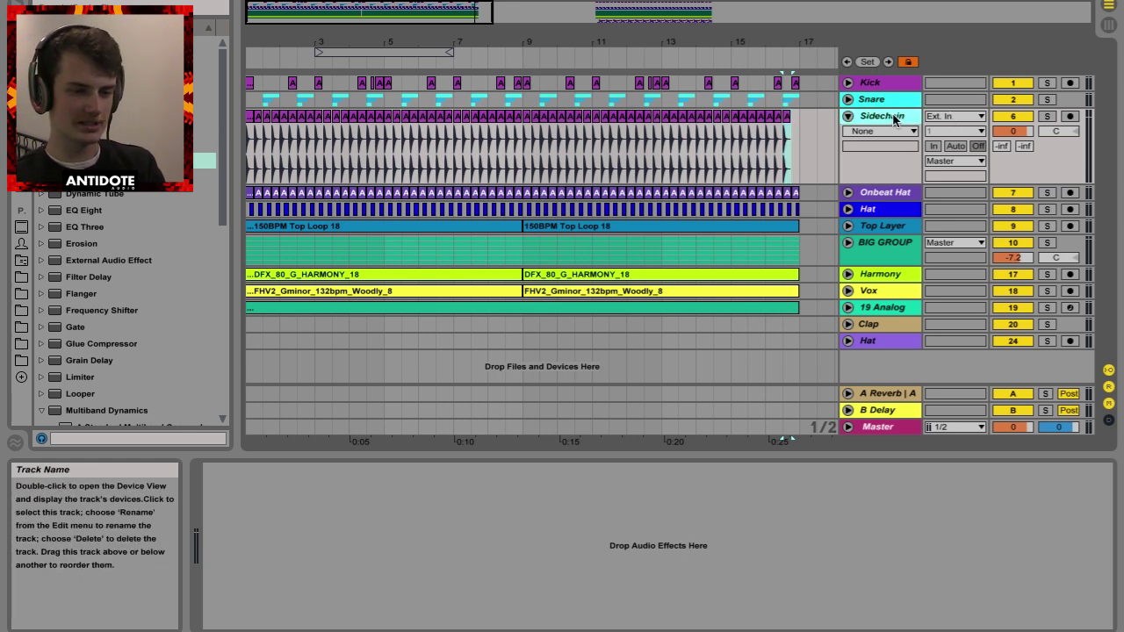
{"action": "scroll", "coordinate": [303, 144], "scroll_direction": "left", "scroll_amount": 1}
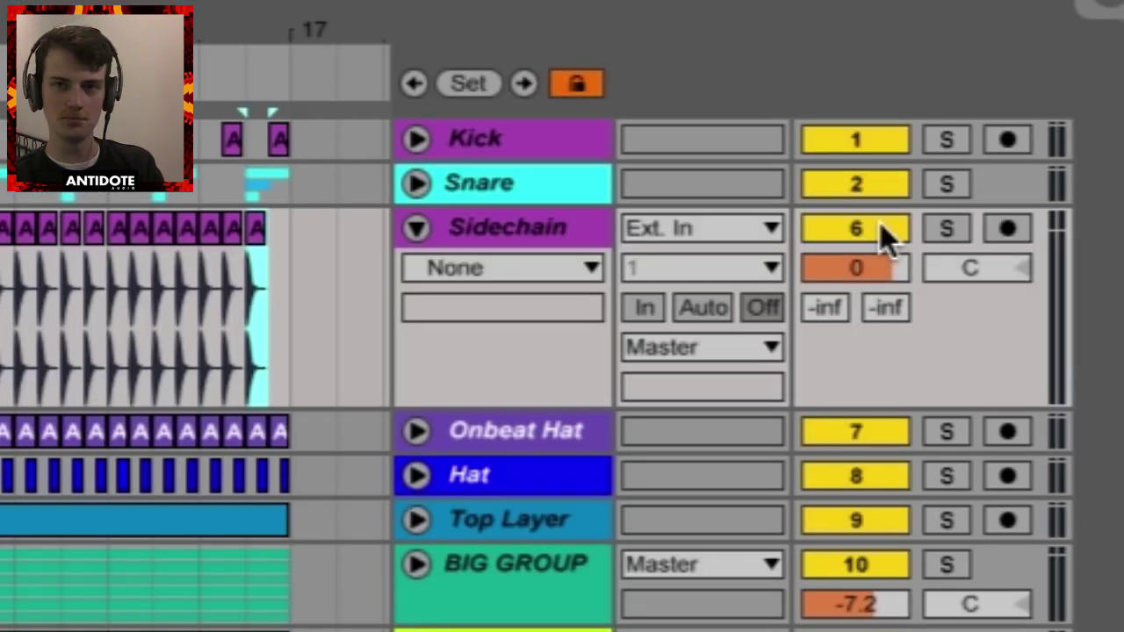
{"action": "left_click", "coordinate": [879, 225]}
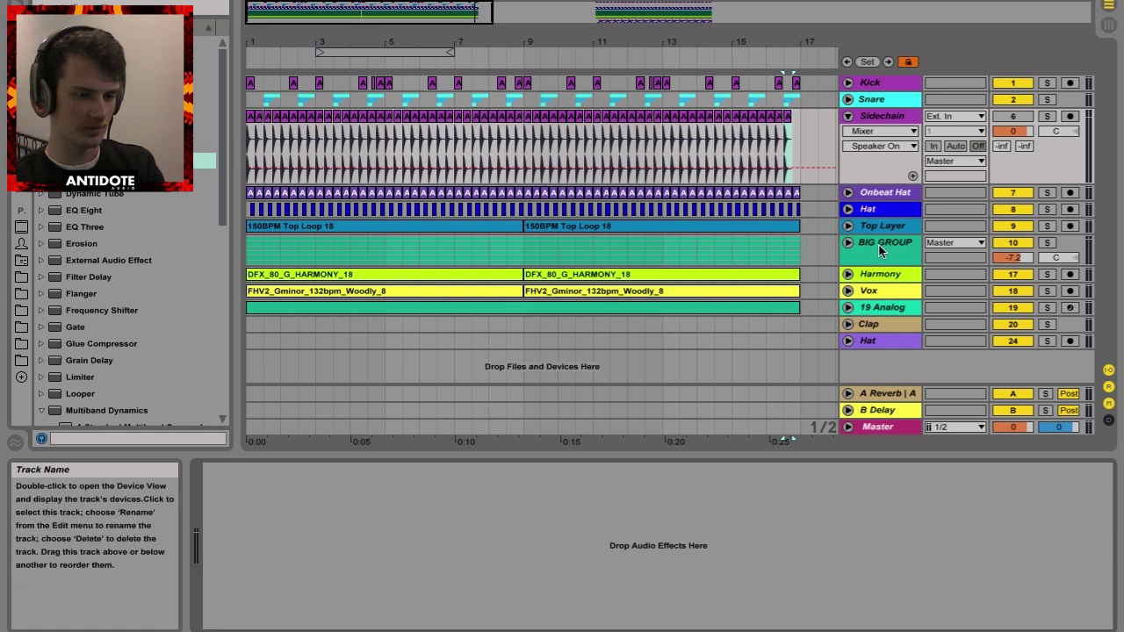
- Delete the snare-triggered Compressor from BIG GROUP and set the remaining Compressor's audio source to Sidechain
{"action": "left_click", "coordinate": [880, 250]}
{"action": "left_click", "coordinate": [489, 472]}
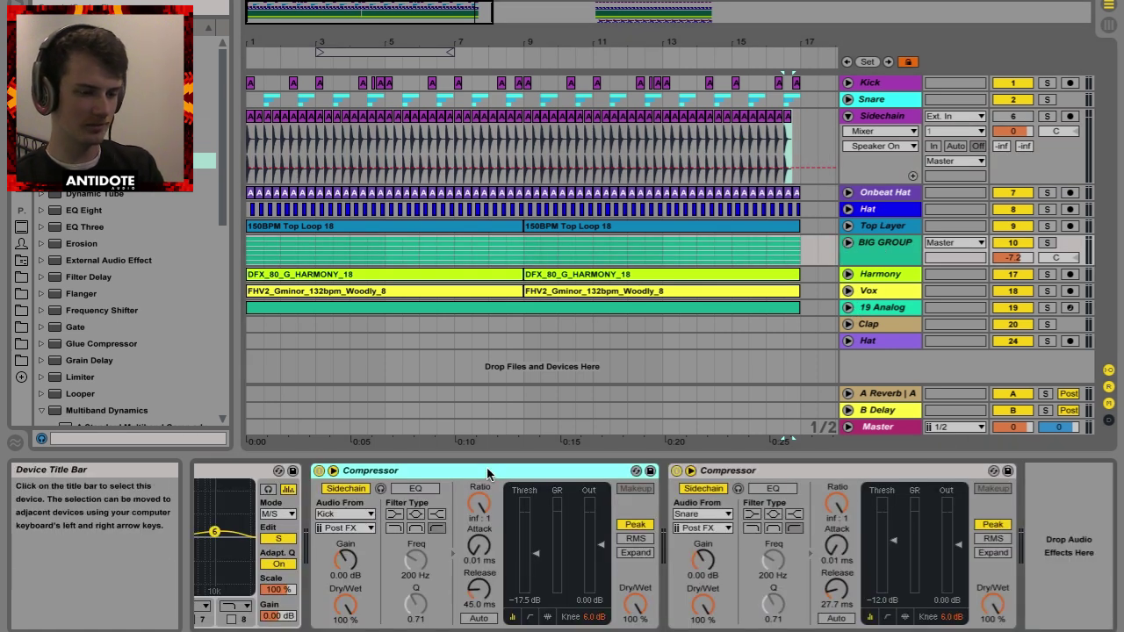
{"action": "left_click", "coordinate": [851, 471]}
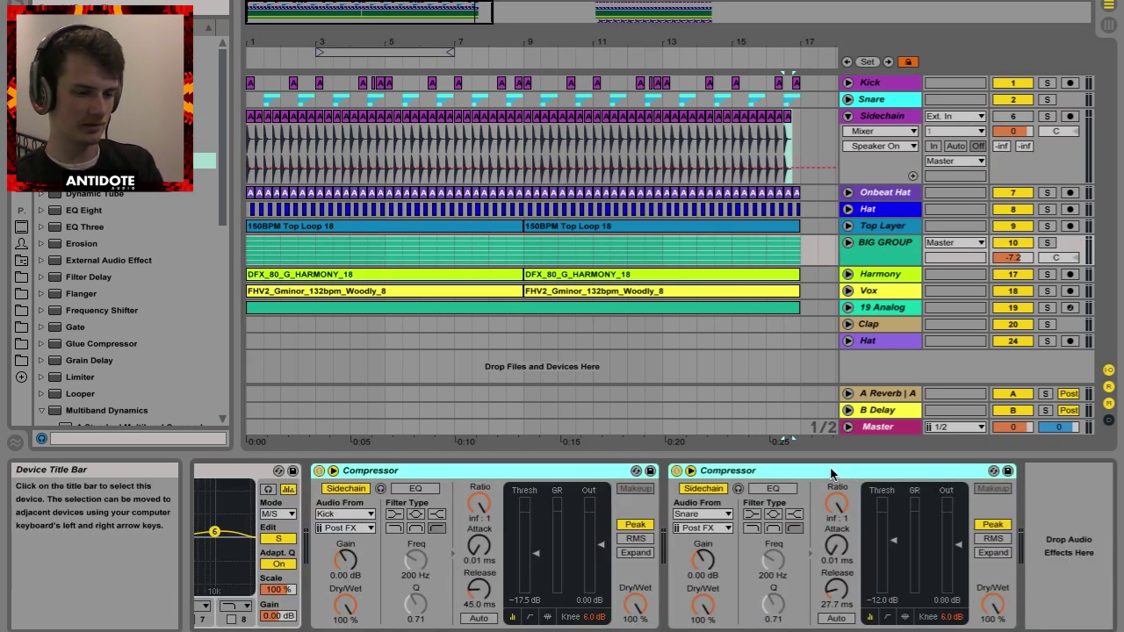
{"action": "left_click", "coordinate": [831, 474]}
{"action": "key", "text": "Delete"}
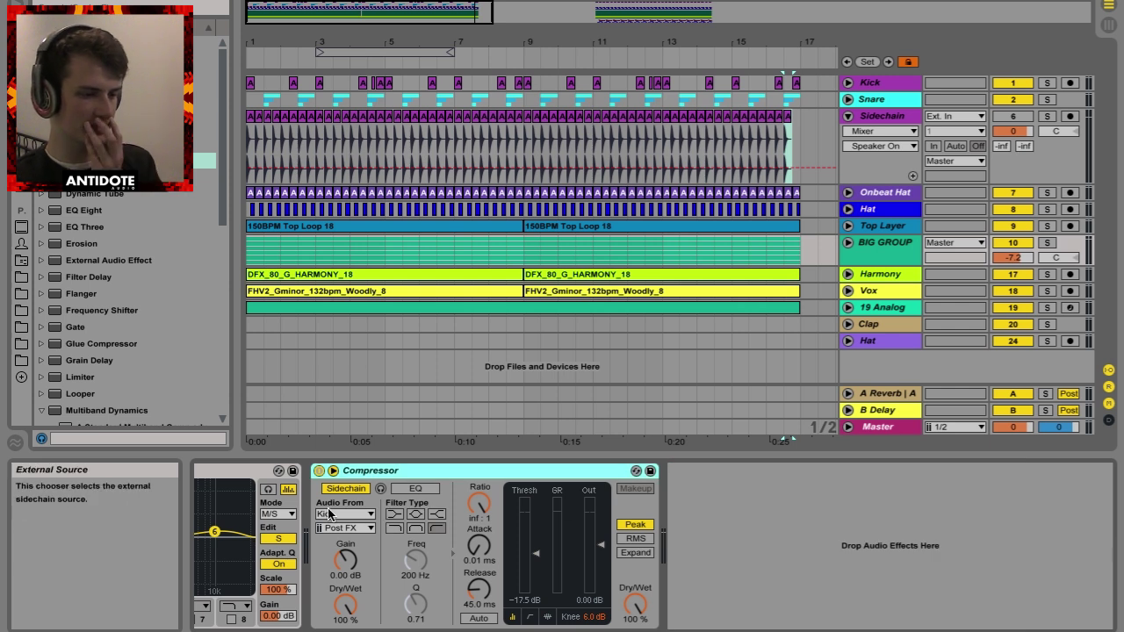
{"action": "left_click", "coordinate": [342, 514]}
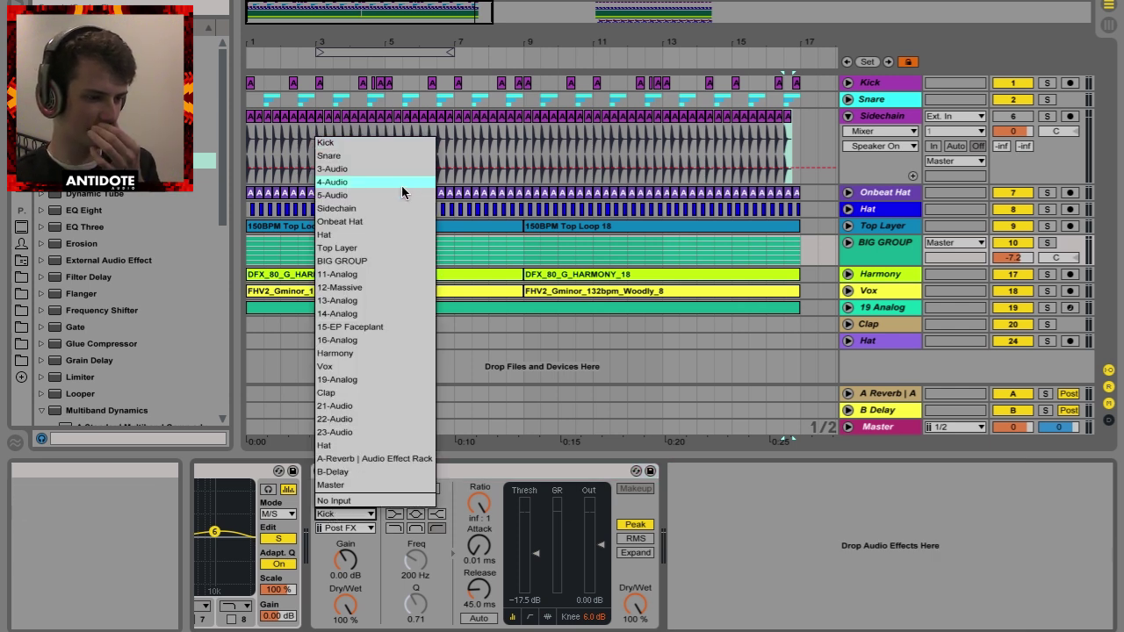
{"action": "left_click", "coordinate": [381, 208]}
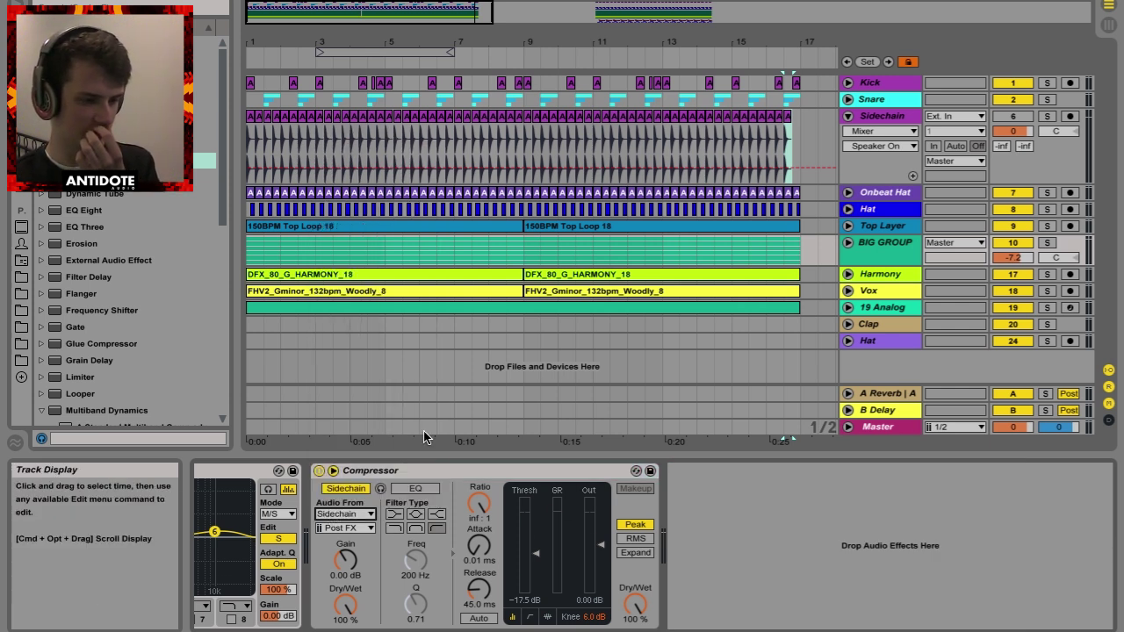
- Play the arrangement from the start and set the BIG GROUP Compressor's threshold to -22.6 dB and release to 19.8 ms
{"action": "left_click", "coordinate": [290, 145]}
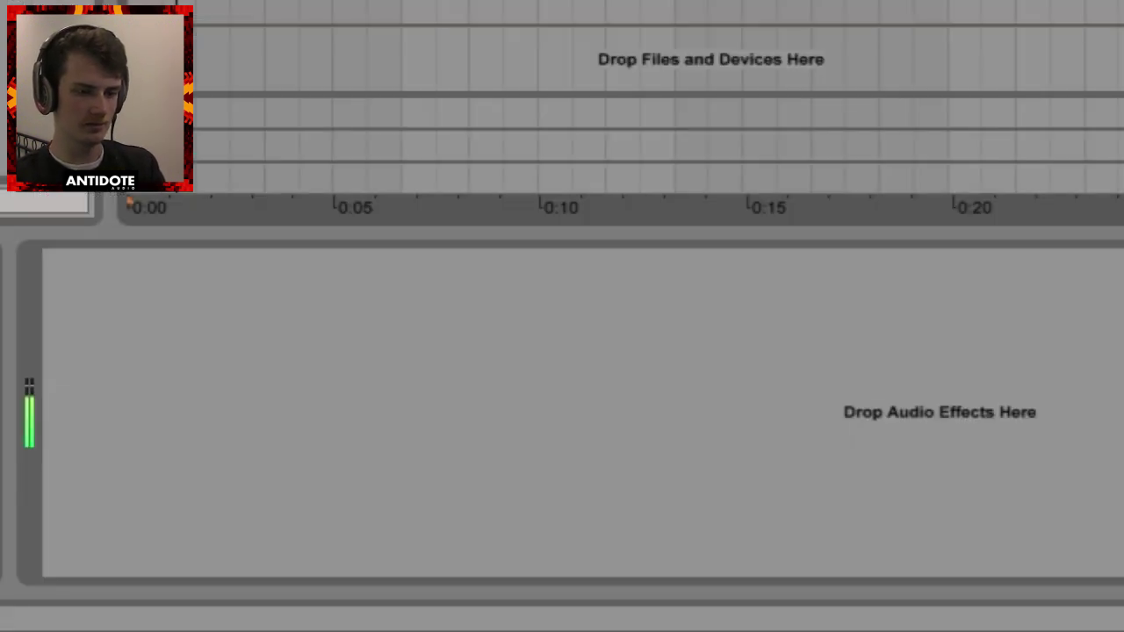
{"action": "left_click", "coordinate": [885, 243]}
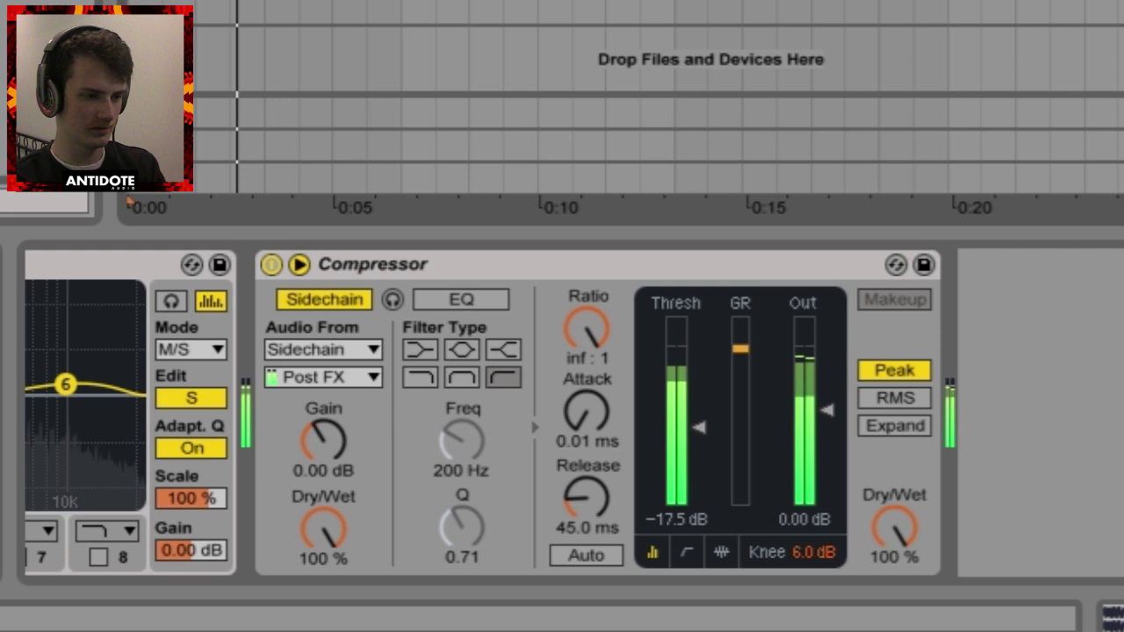
{"action": "left_click", "coordinate": [707, 411]}
{"action": "left_click_drag", "start_coordinate": [708, 411], "coordinate": [693, 442]}
{"action": "left_click_drag", "start_coordinate": [586, 499], "coordinate": [587, 523]}
{"action": "left_click", "coordinate": [700, 444]}
{"action": "left_click_drag", "start_coordinate": [698, 443], "coordinate": [699, 446]}
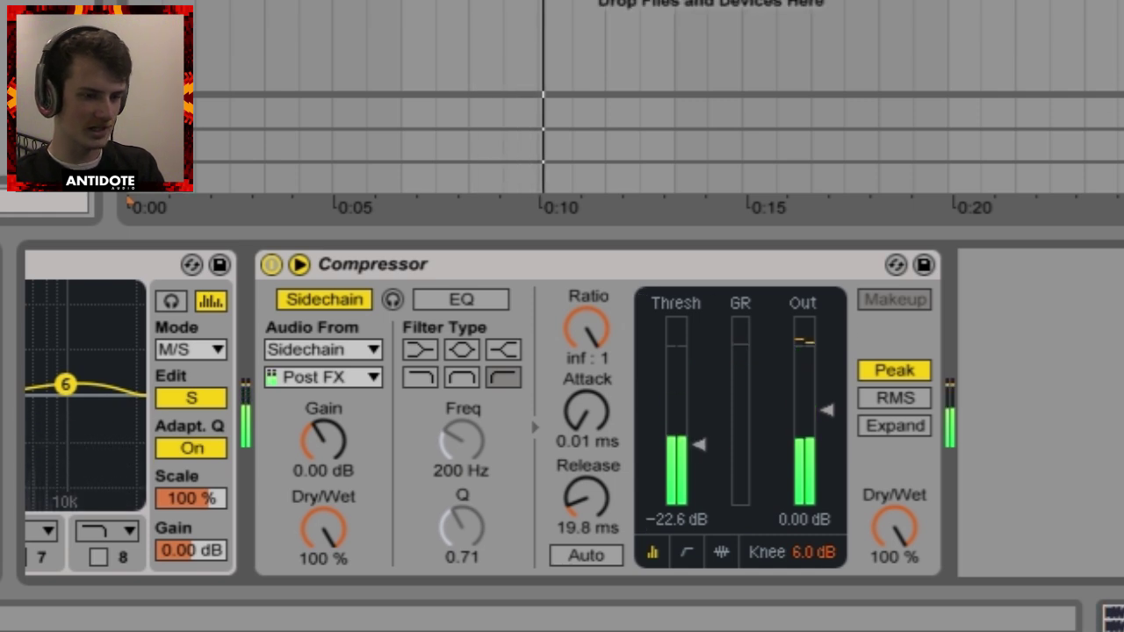
- Mute the 13 Analog, 14 Analog and 15 EP Fac tracks inside BIG GROUP and display the group's Compressor
{"action": "scroll", "coordinate": [647, 46], "scroll_direction": "up", "scroll_amount": 5}
{"action": "scroll", "coordinate": [455, 192], "scroll_direction": "down", "scroll_amount": 2}
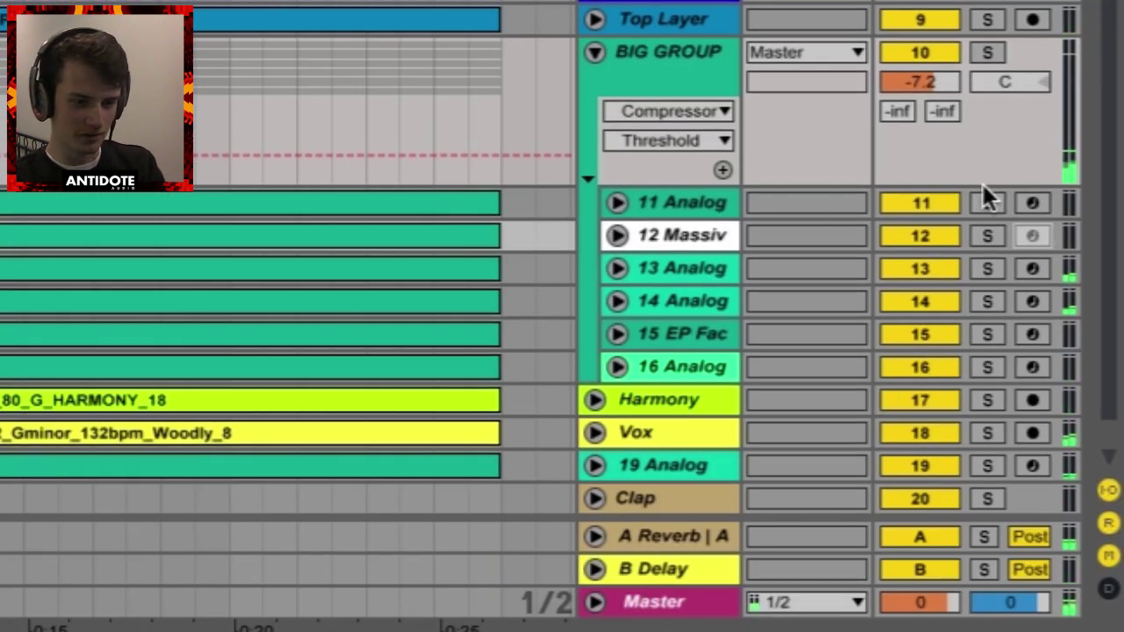
{"action": "left_click", "coordinate": [916, 269]}
{"action": "left_click", "coordinate": [922, 300]}
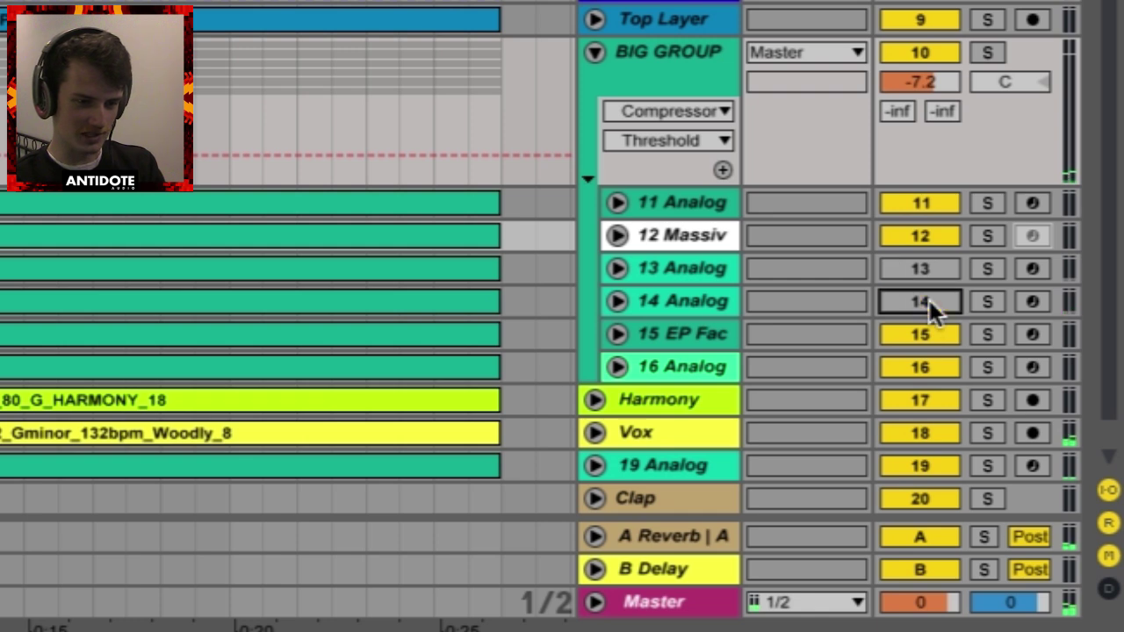
{"action": "left_click", "coordinate": [929, 342]}
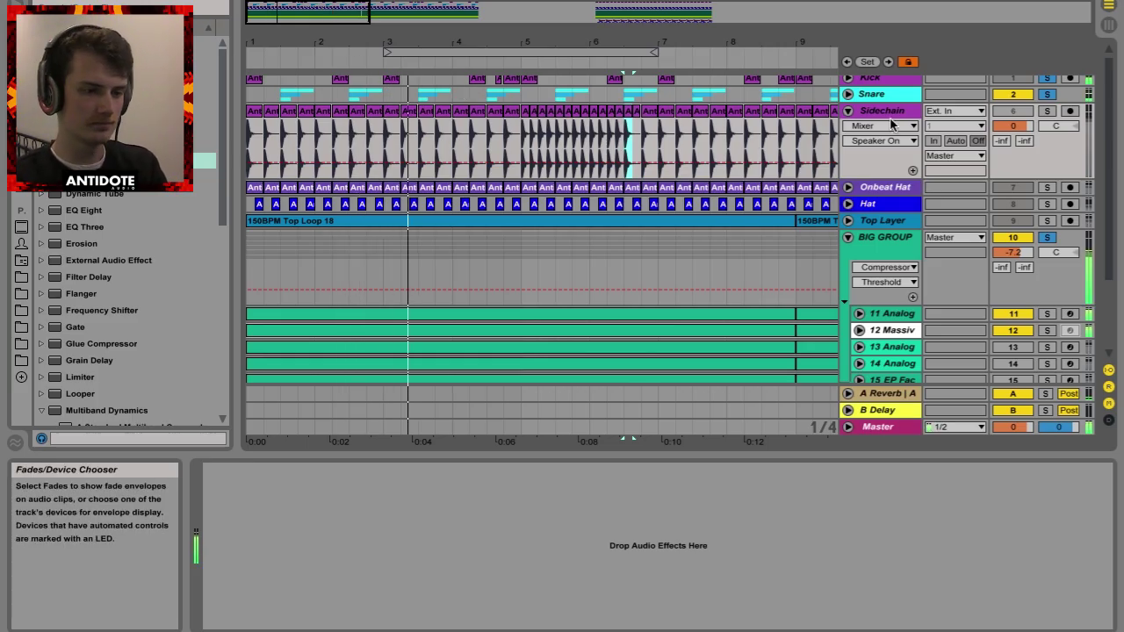
{"action": "left_click", "coordinate": [896, 239]}
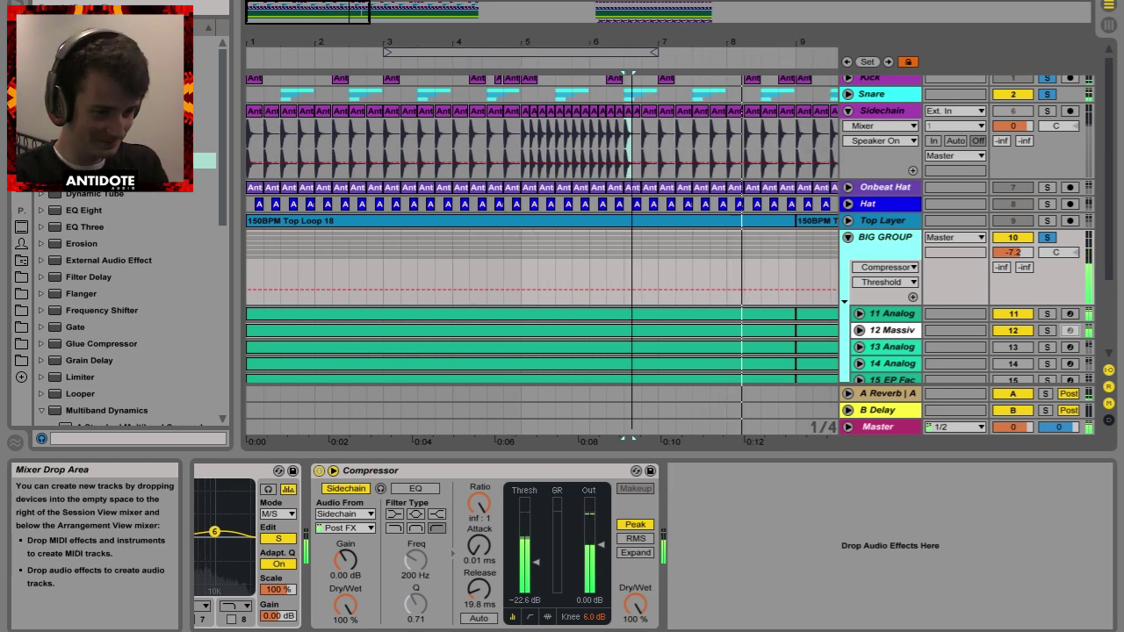
- Delete the single kick clip at position 7.4 on the Sidechain track to leave a gap before bar 8
{"action": "scroll", "coordinate": [515, 146], "scroll_direction": "up", "scroll_amount": 1}
{"action": "left_click", "coordinate": [514, 146]}
{"action": "left_click_drag", "start_coordinate": [638, 41], "coordinate": [639, 50]}
{"action": "scroll", "coordinate": [672, 150], "scroll_direction": "right", "scroll_amount": 3}
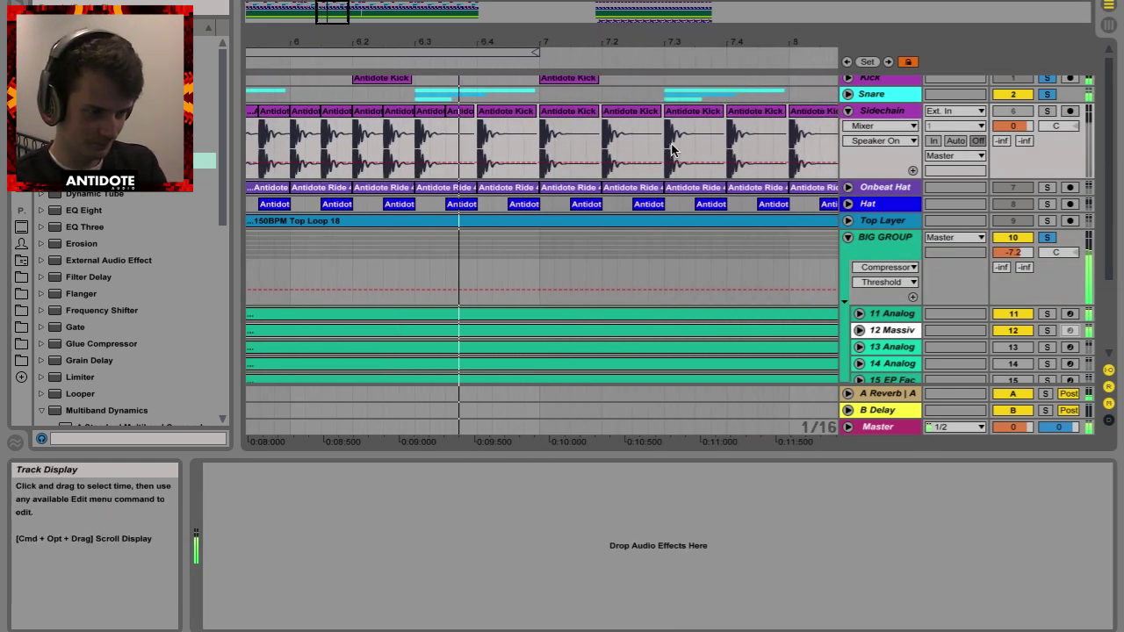
{"action": "left_click", "coordinate": [698, 119]}
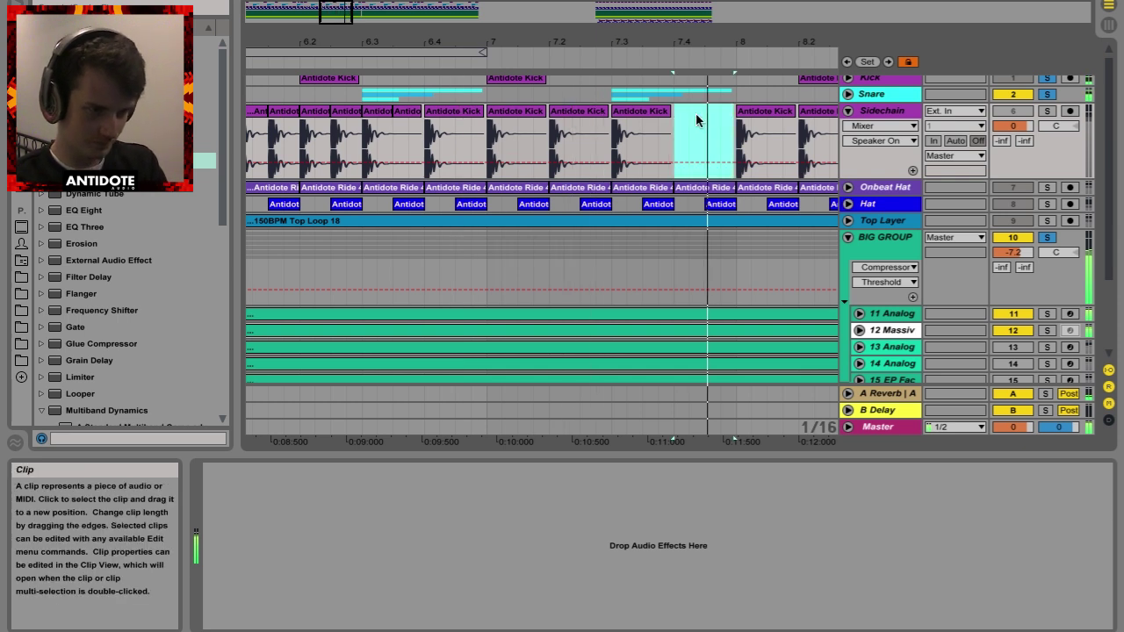
{"action": "left_click", "coordinate": [595, 123]}
{"action": "left_click_drag", "start_coordinate": [639, 43], "coordinate": [389, 54]}
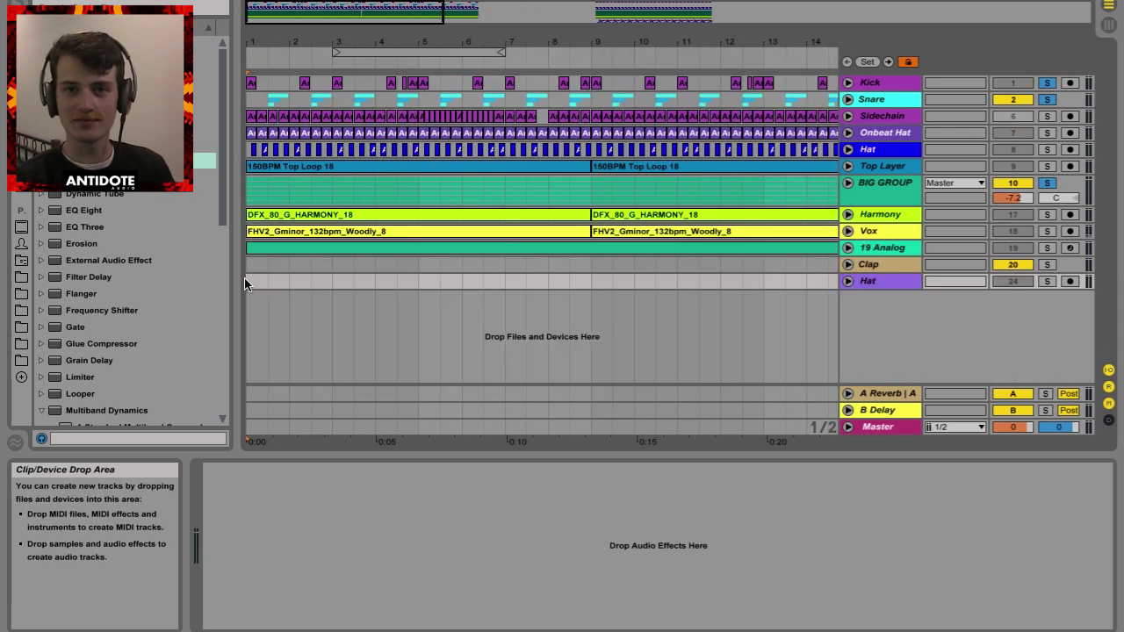
- Play the arrangement and try an attack of 0.11 ms and a release of 13.6 ms on BIG GROUP's Compressor
{"action": "left_click", "coordinate": [895, 115]}
{"action": "left_click", "coordinate": [887, 188]}
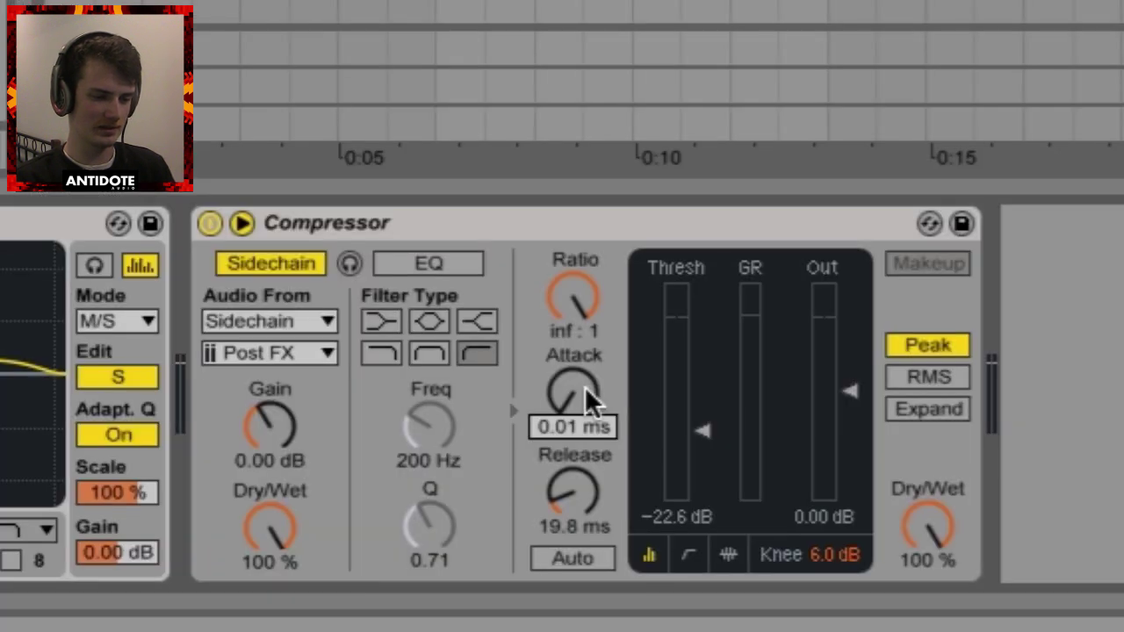
{"action": "key", "text": "space"}
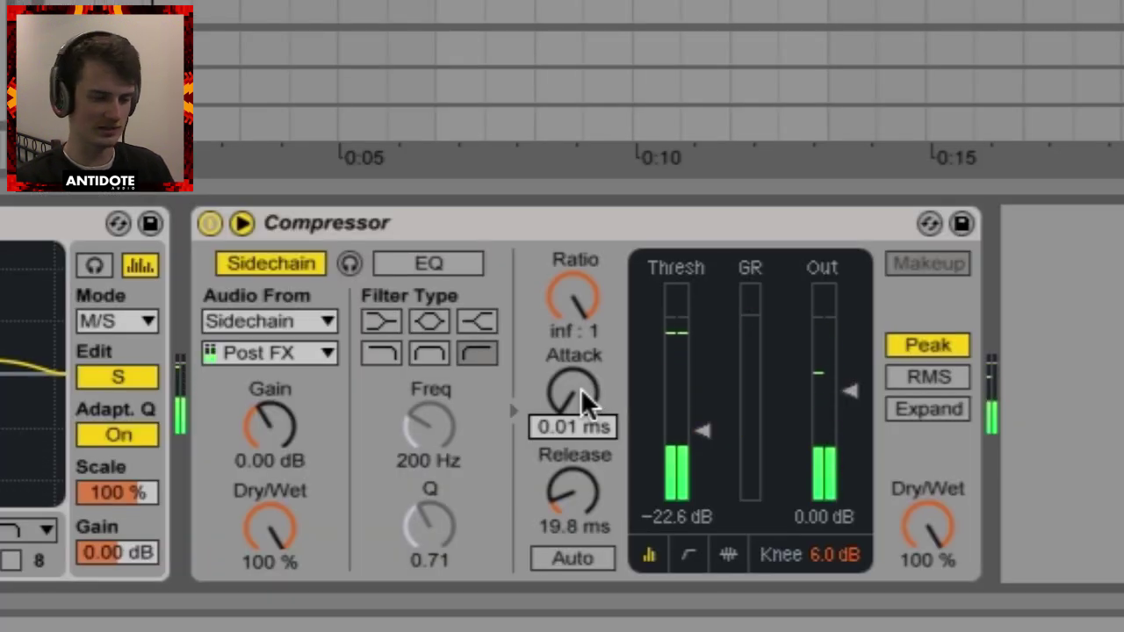
{"action": "left_click", "coordinate": [580, 388]}
{"action": "left_click_drag", "start_coordinate": [580, 387], "coordinate": [580, 377]}
{"action": "left_click_drag", "start_coordinate": [581, 377], "coordinate": [580, 376]}
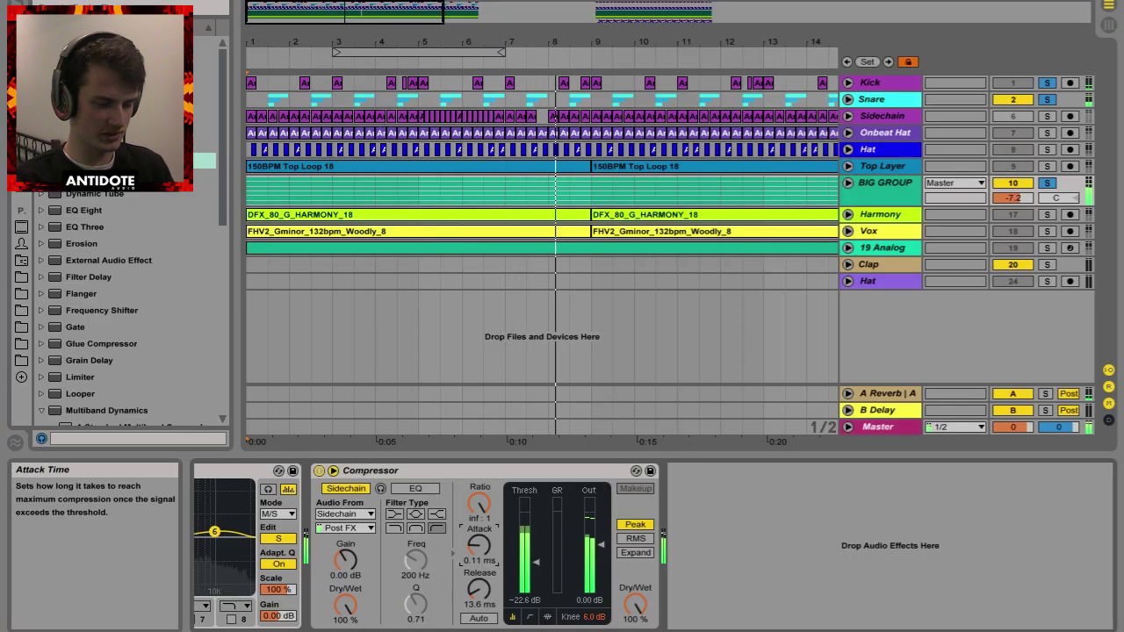
- Fold the BIG GROUP track and display its Compressor settings again
{"action": "left_click", "coordinate": [847, 115]}
{"action": "left_click", "coordinate": [847, 113]}
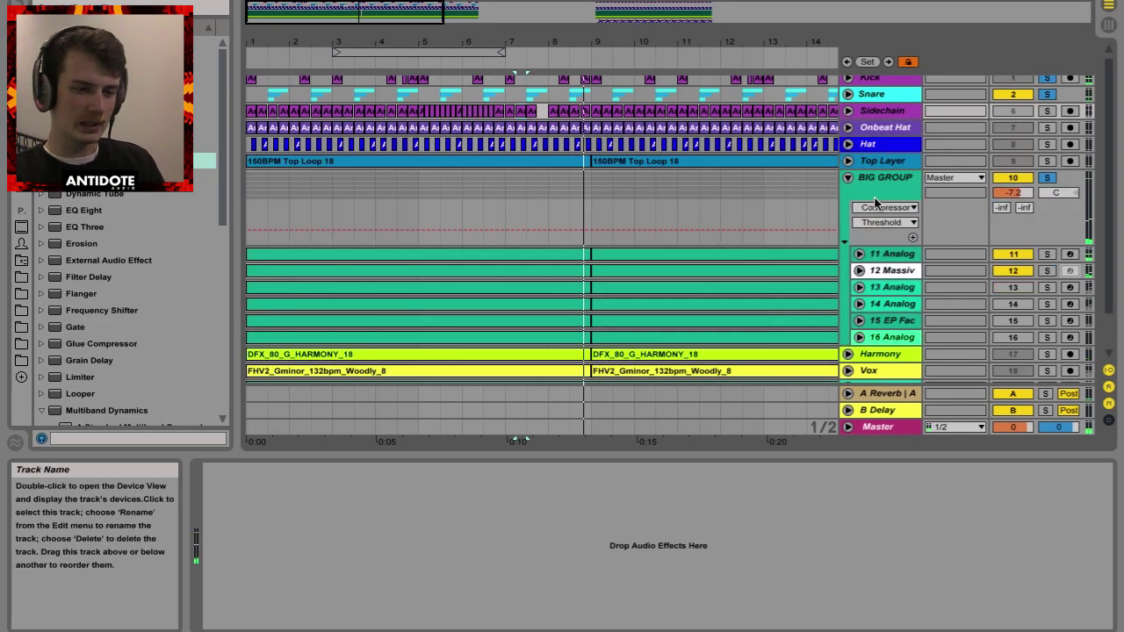
{"action": "left_click", "coordinate": [847, 180]}
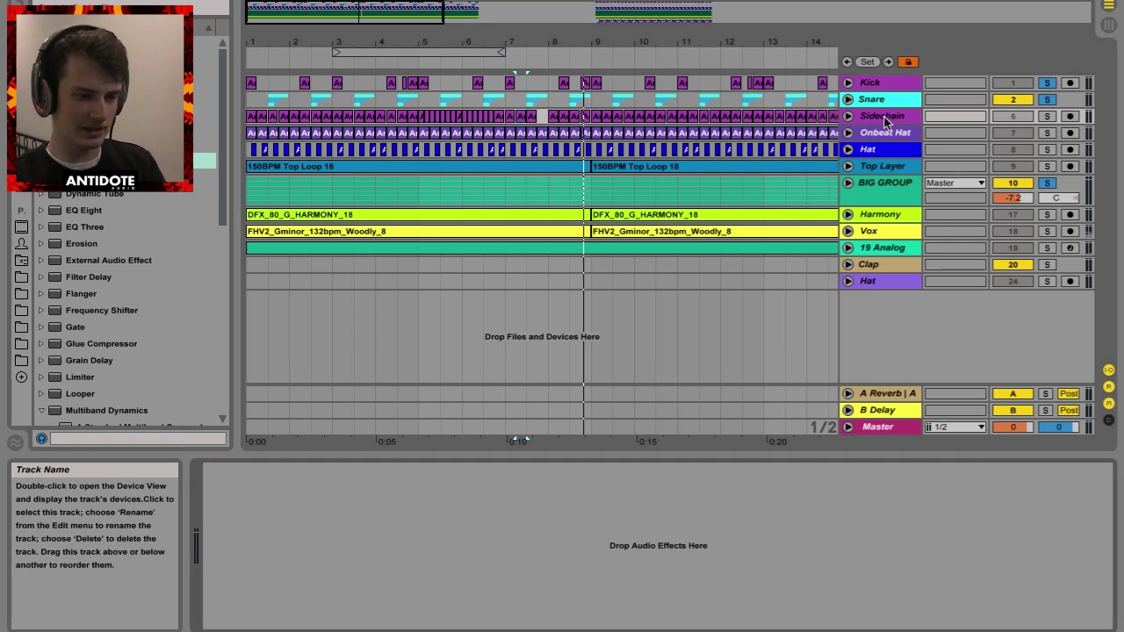
{"action": "left_click", "coordinate": [884, 186]}
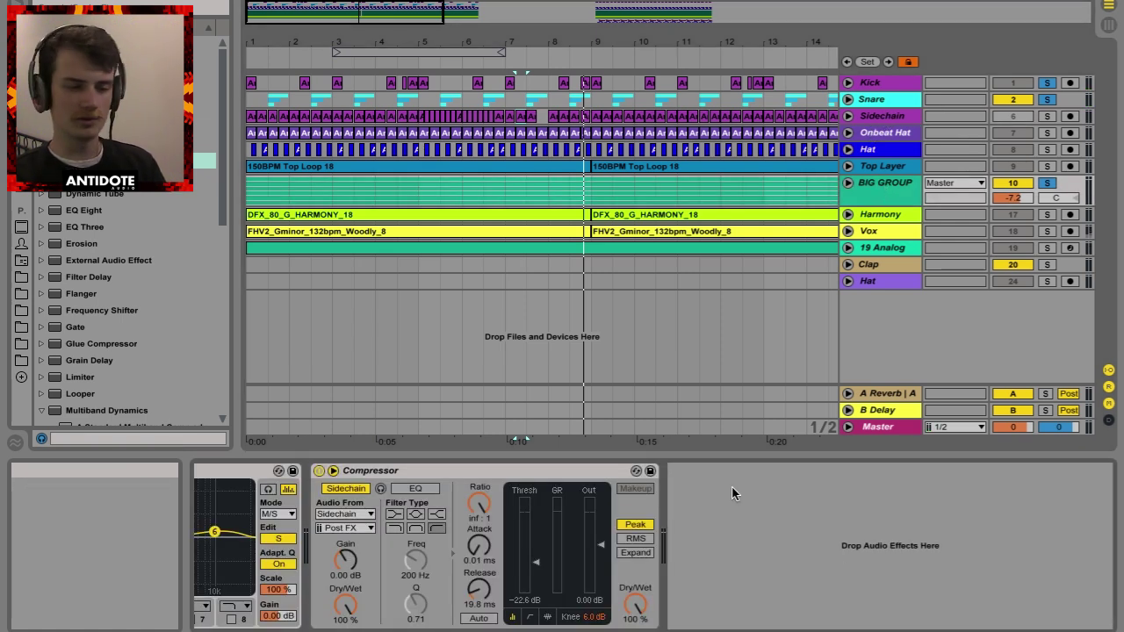